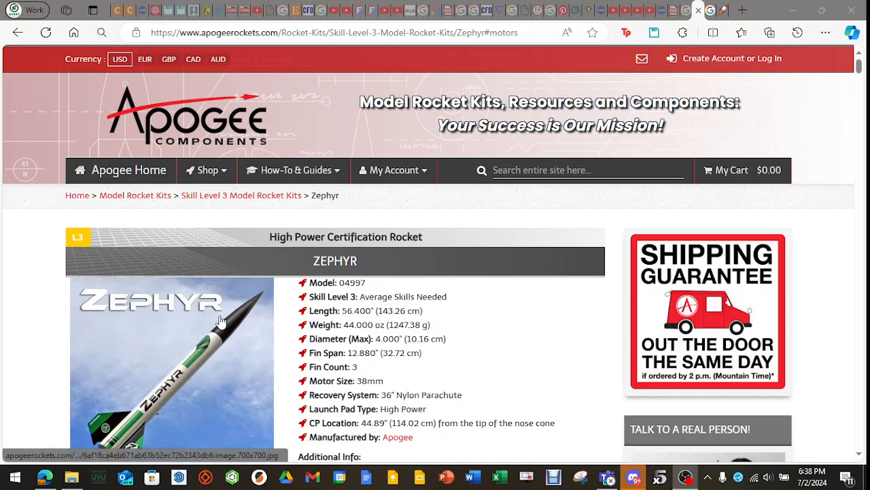
- Go to the RockSim file section of the Zephyr product page to examine the available design file
scroll(230, 318, down, 3)
scroll(230, 280, down, 3)
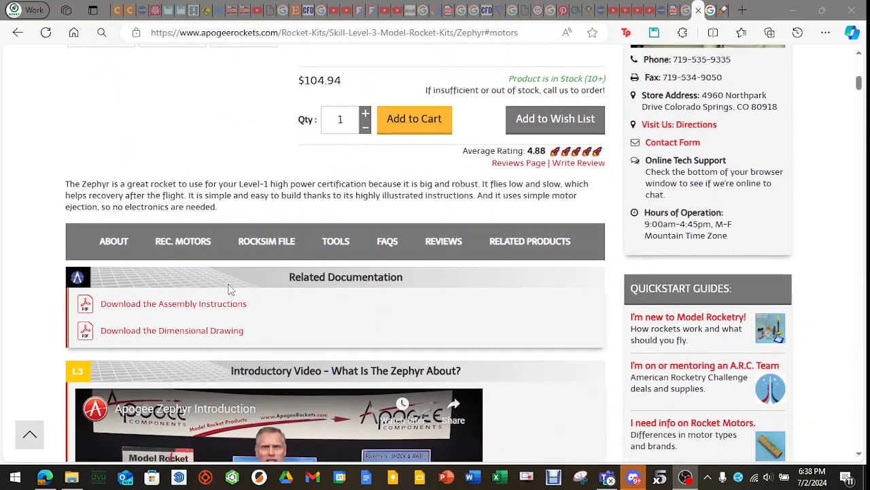
click(271, 249)
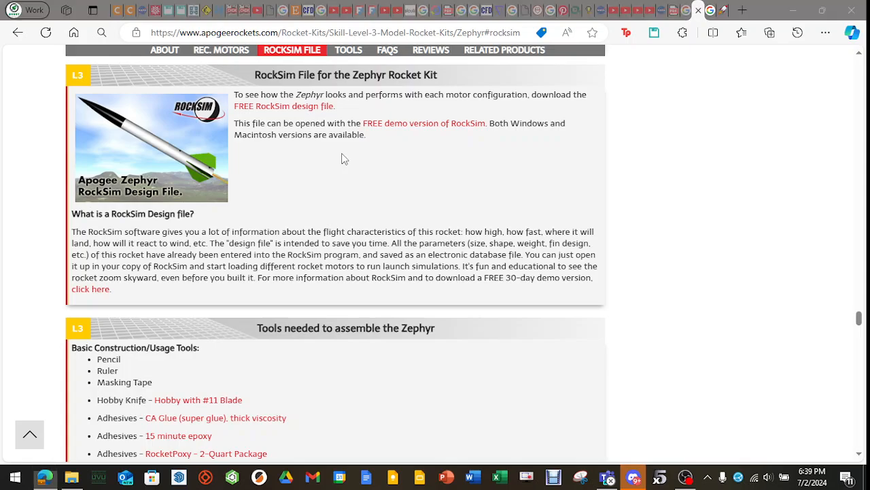
- Launch OpenRocket and dismiss its welcome message
key(super)
text(openr)
key(Return)
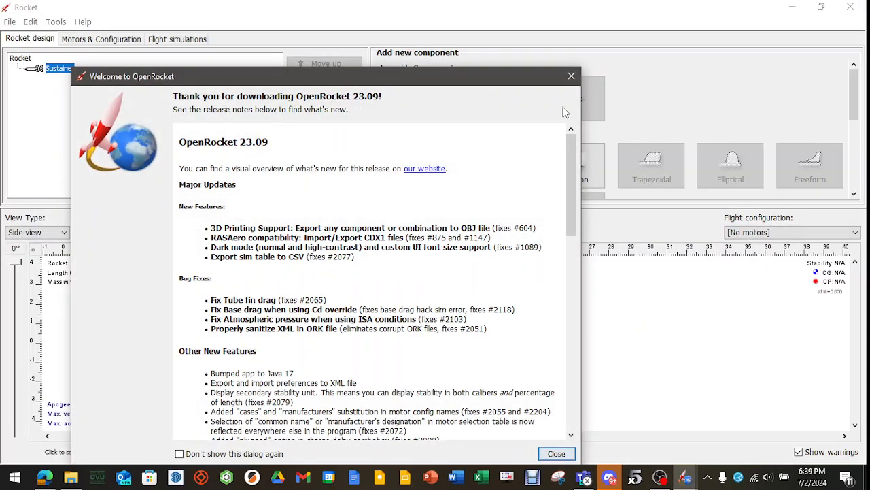
click(571, 75)
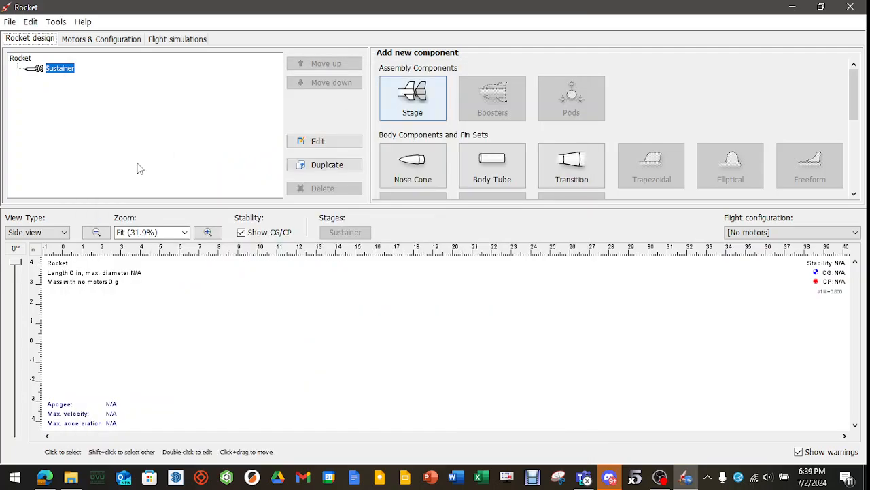
- Open the Zephyr design from the Zephyr.rkt folder, using the OpenRocket designs (*.ork) file type
click(6, 23)
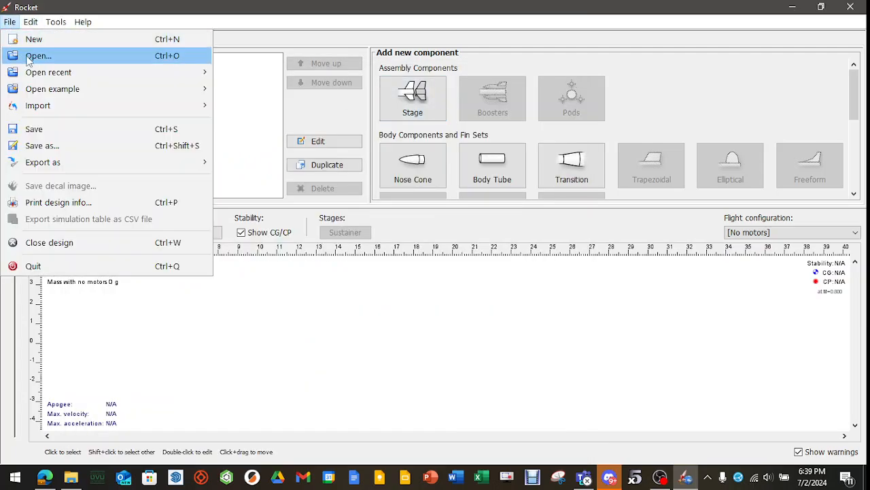
click(32, 55)
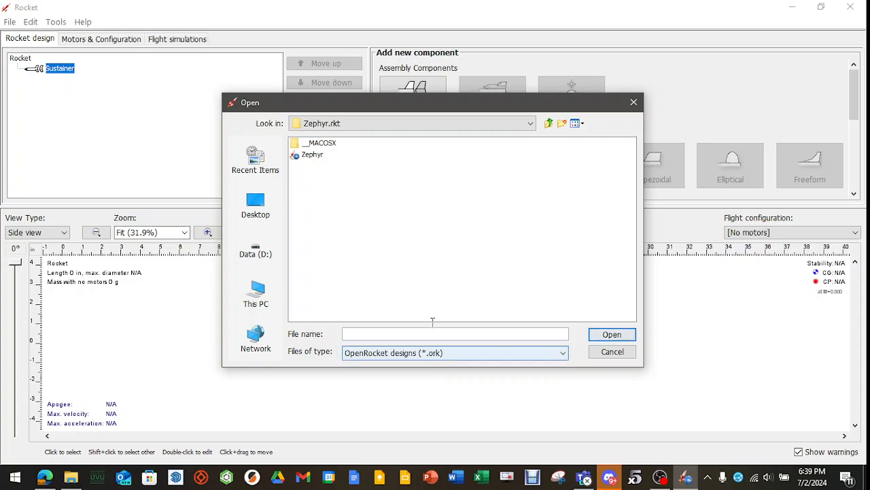
click(400, 354)
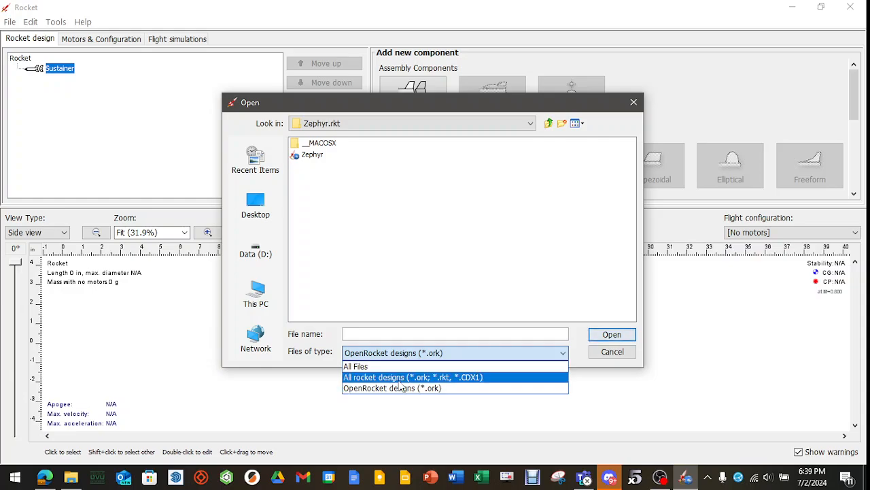
click(402, 376)
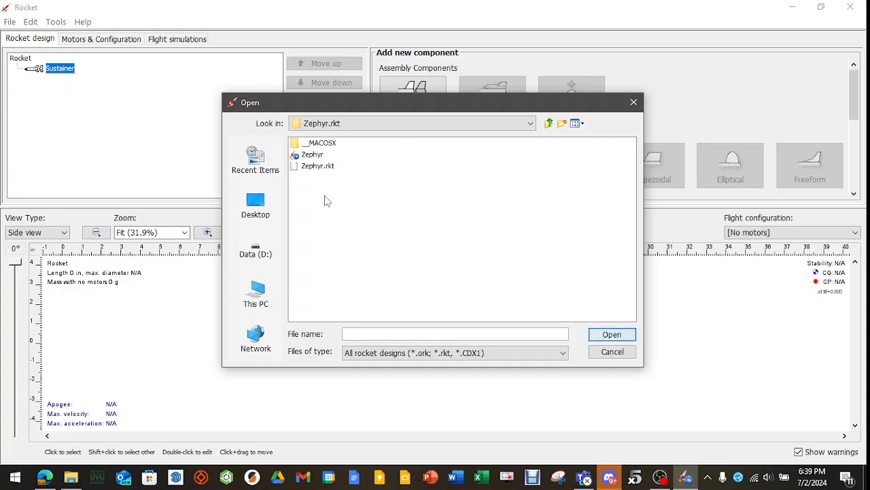
click(394, 353)
click(389, 387)
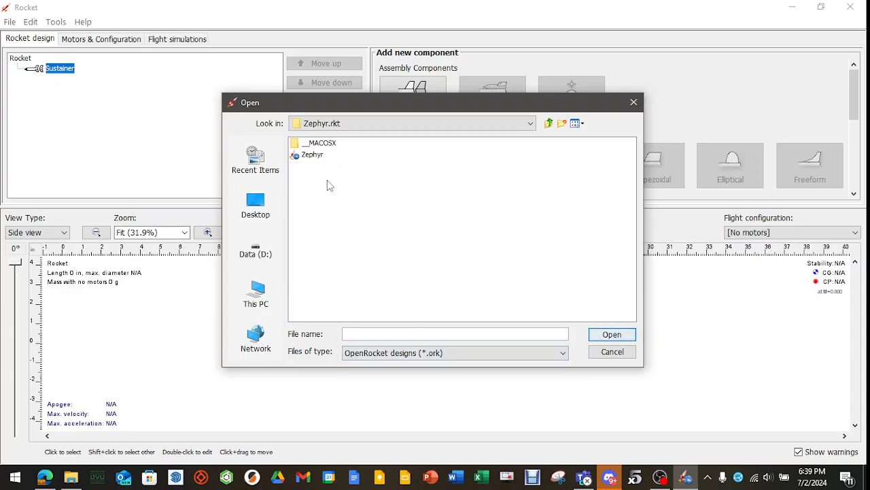
click(314, 154)
click(630, 334)
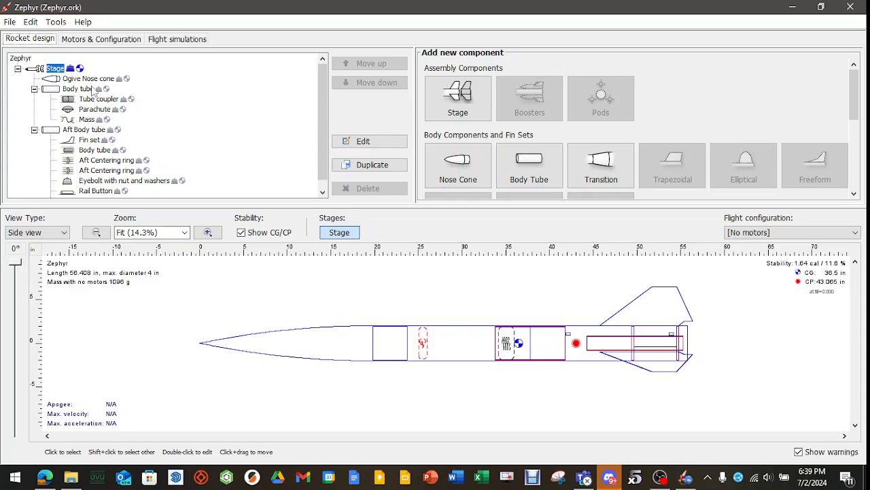
- Examine the rocket's component tree, highlighting the nose cone, forward body tube, tube coupler, parachute and Mass component in turn
scroll(123, 100, down, 1)
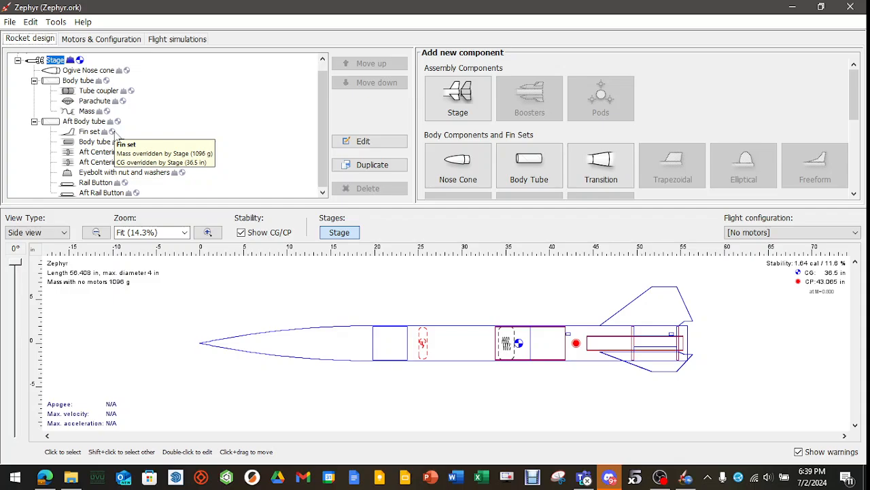
scroll(114, 133, up, 1)
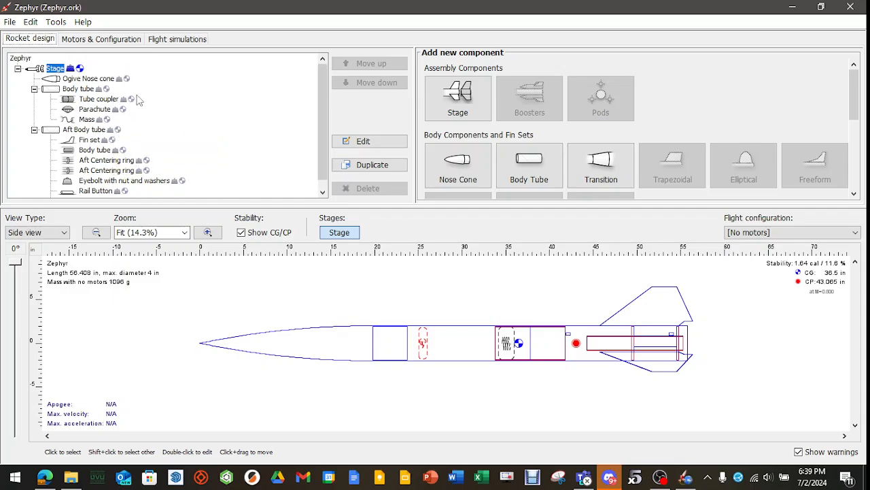
click(79, 80)
click(80, 89)
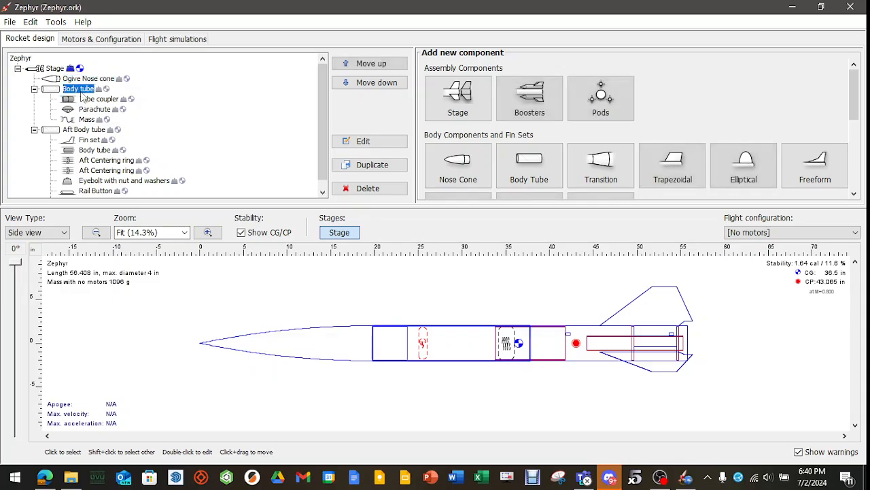
click(82, 99)
click(95, 110)
click(89, 120)
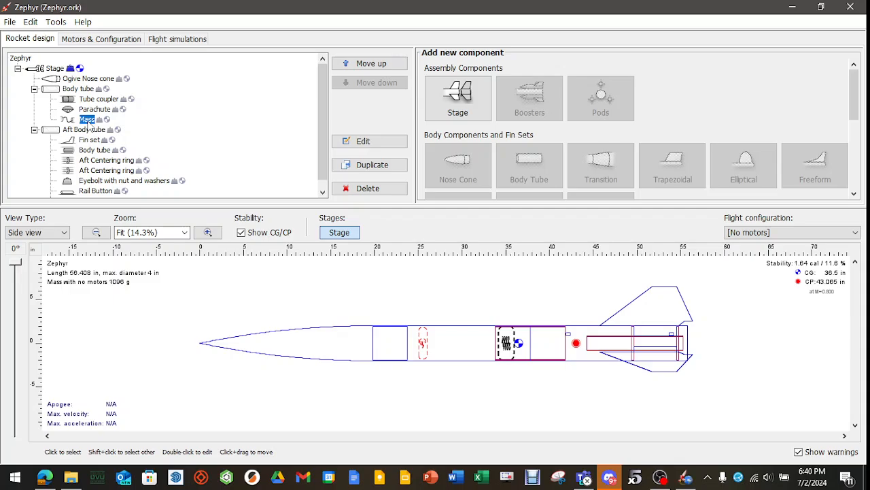
- Rename the Mass component in the forward body tube to "Shock cord"
double_click(87, 120)
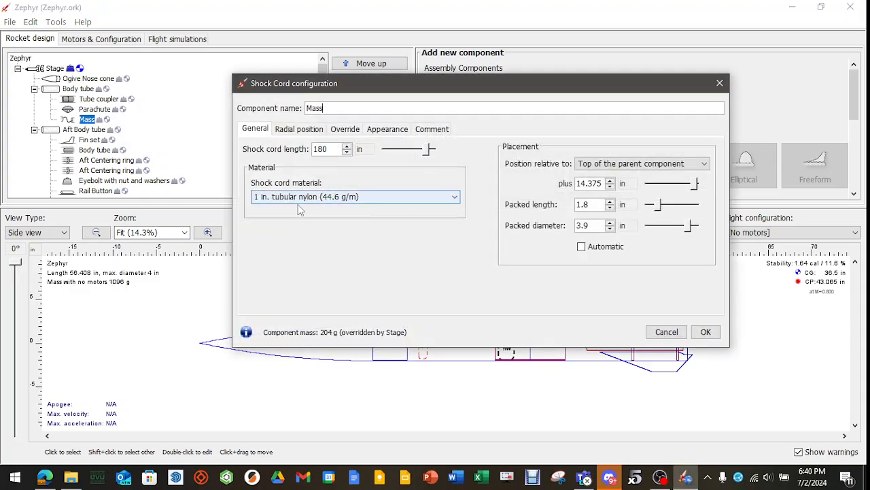
double_click(319, 109)
text(Shock cord)
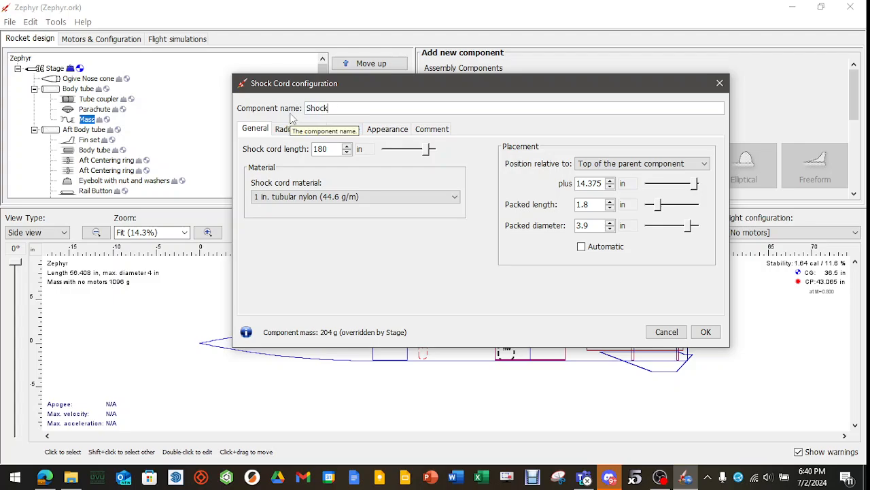
click(706, 332)
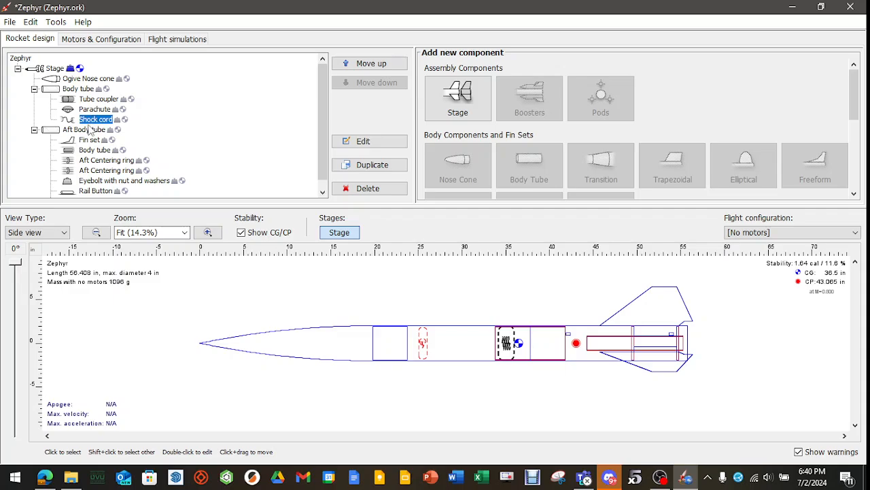
- Rename the inner body tube inside the Aft Body tube to "Motor tube"
click(86, 129)
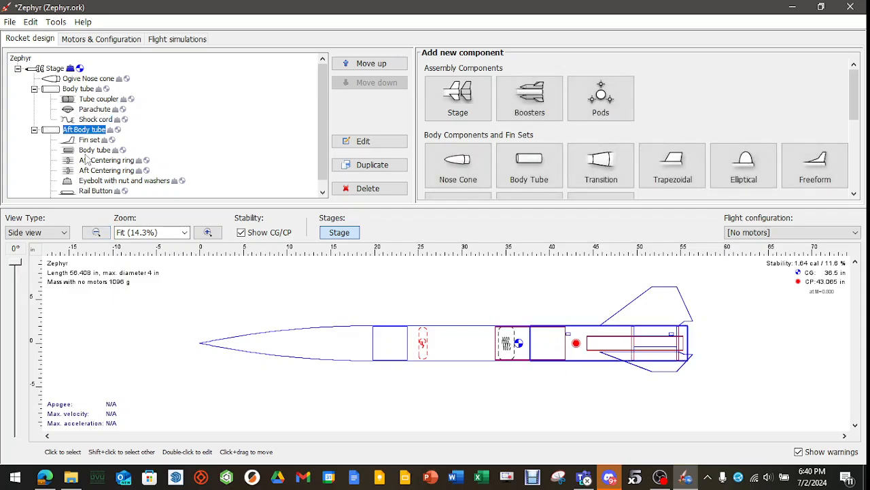
scroll(95, 146, down, 1)
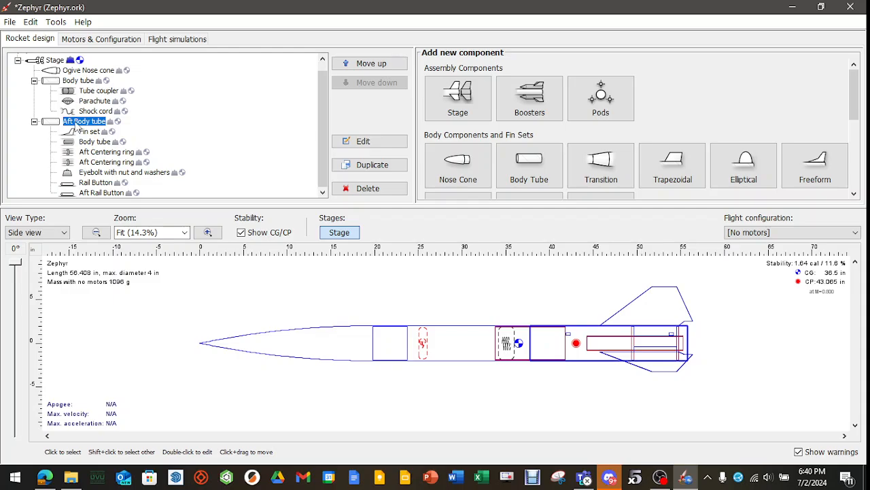
click(90, 142)
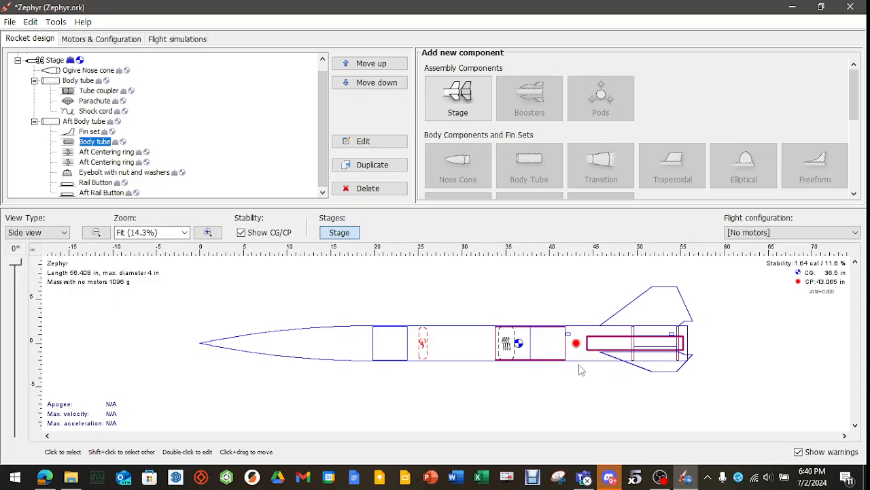
right_click(90, 144)
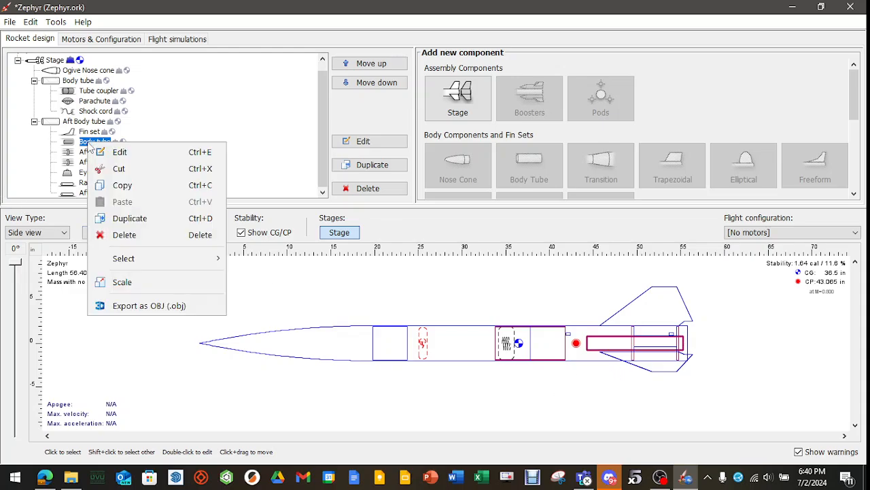
click(102, 151)
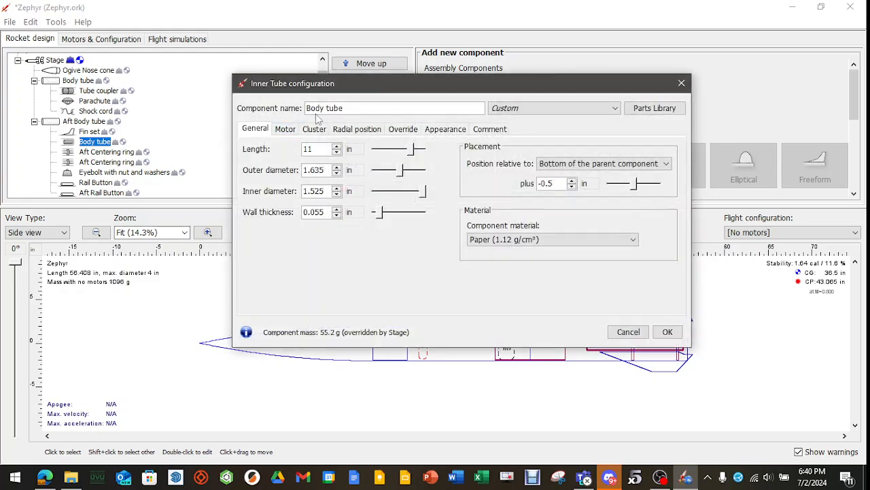
drag(358, 110, 285, 115)
text(Mot)
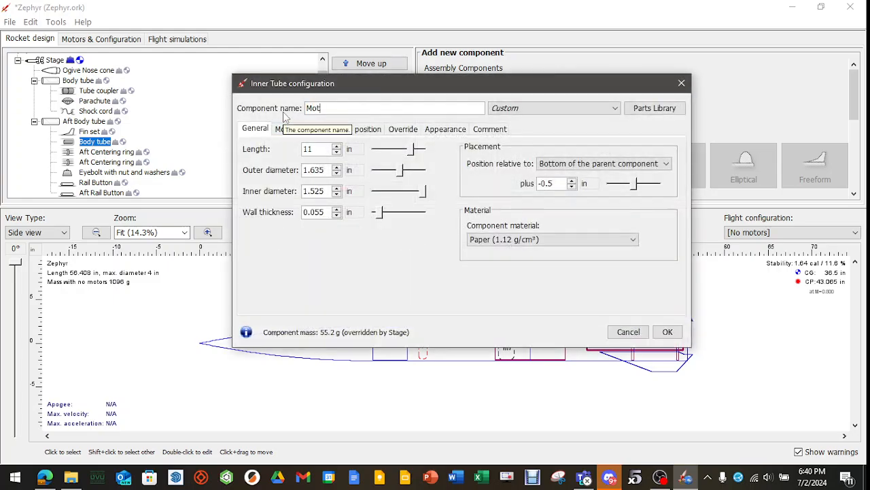
text(or tube)
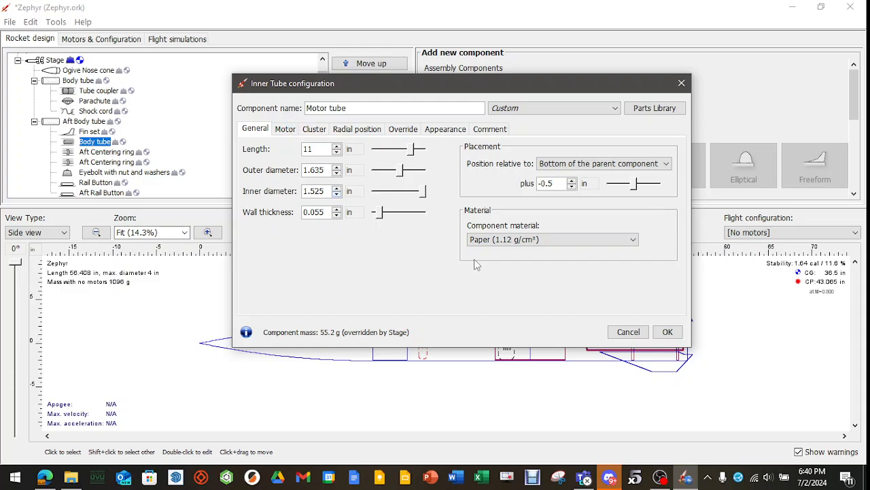
click(667, 332)
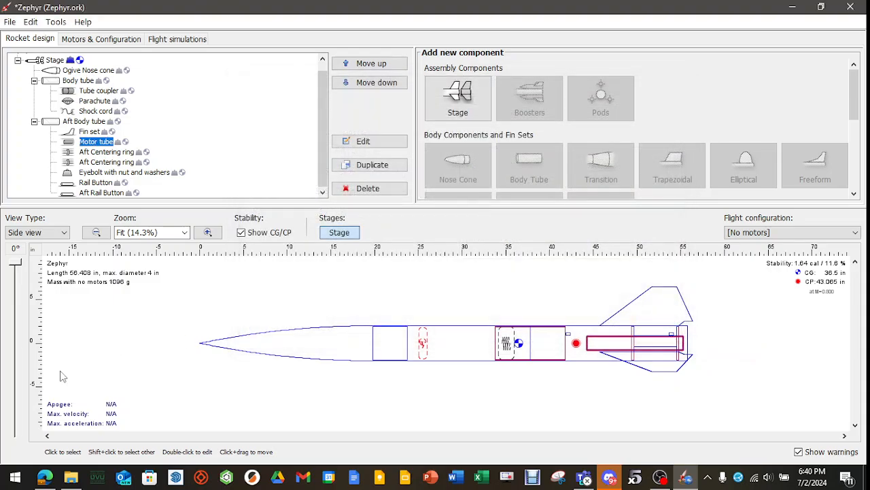
- Review the fin set's component finish, fillet material options and shape points, leaving the configuration without changes
double_click(90, 132)
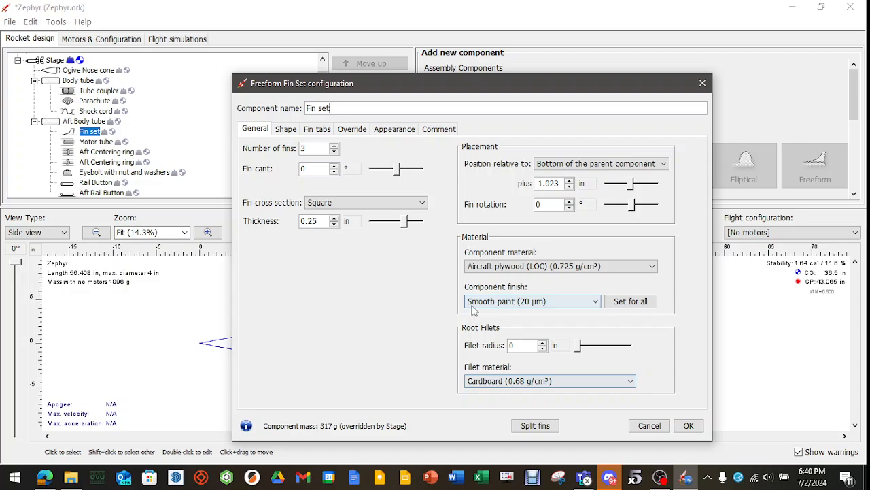
click(563, 304)
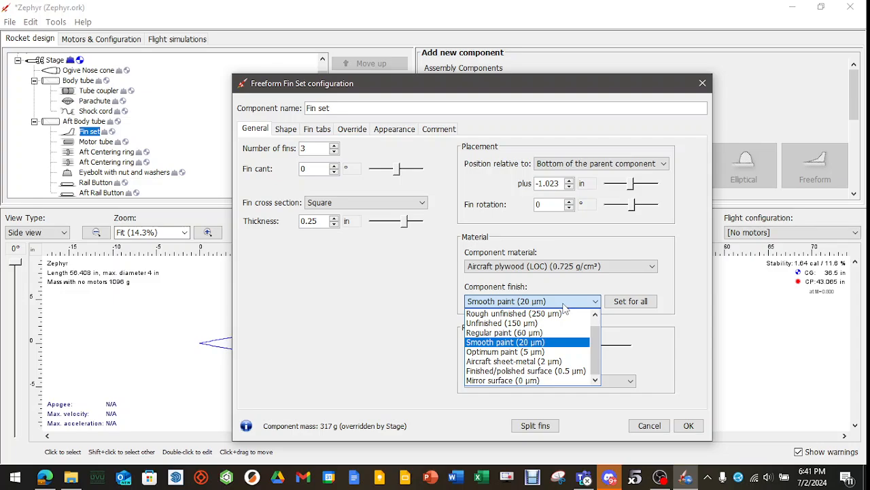
click(563, 306)
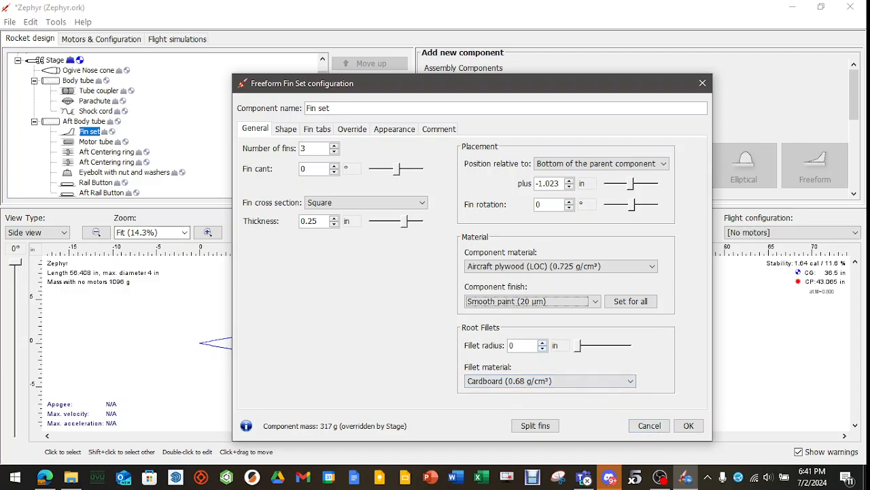
click(498, 382)
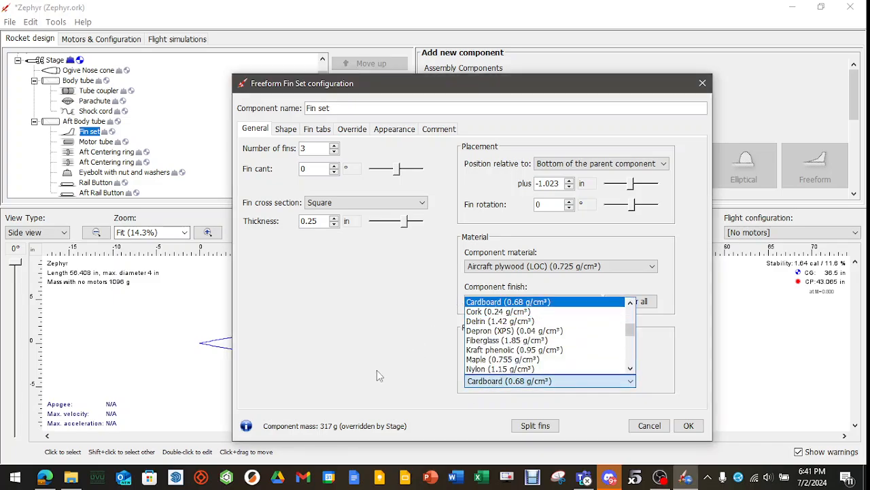
click(359, 355)
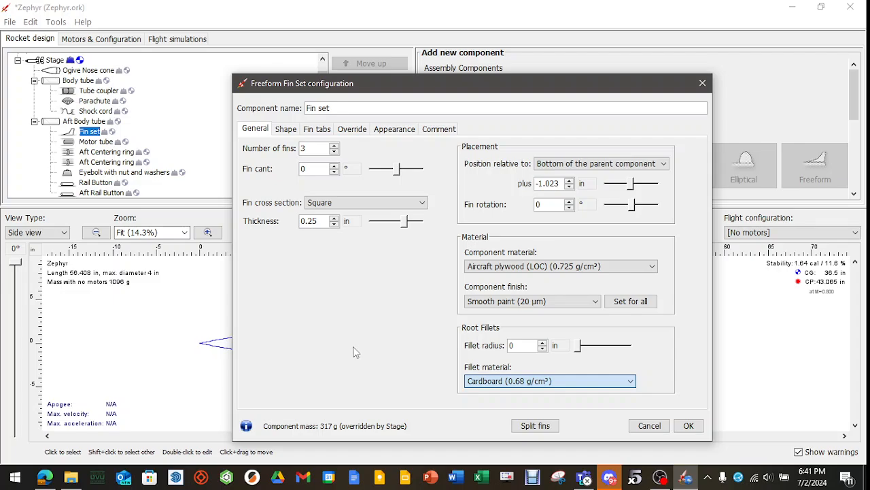
click(286, 129)
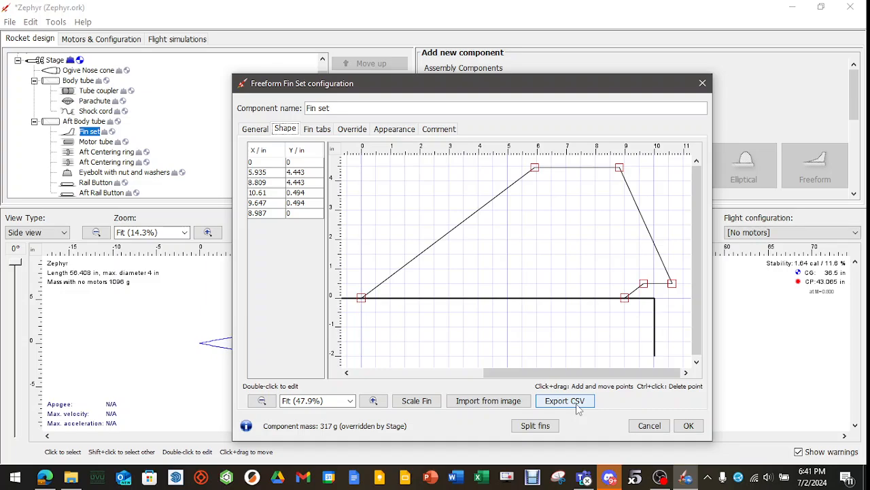
click(648, 424)
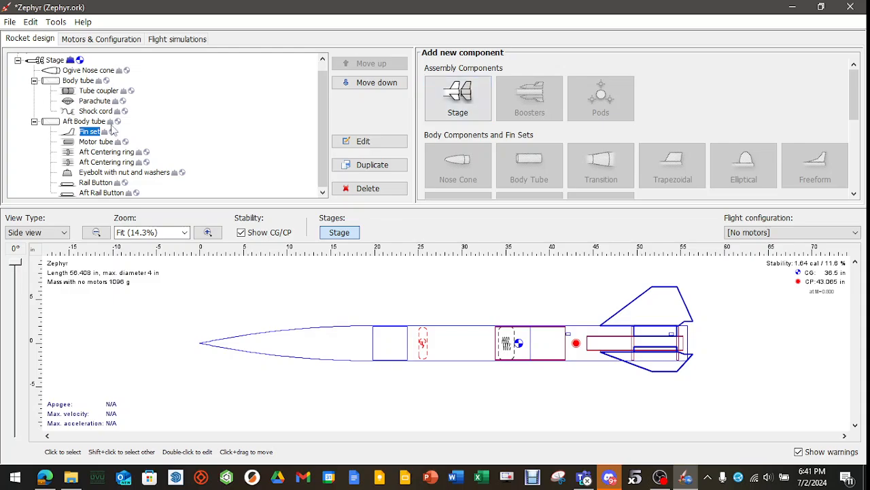
- Review the actions offered for the fin set, Ogive Nose cone, forward body tube and parachute without applying any
right_click(91, 132)
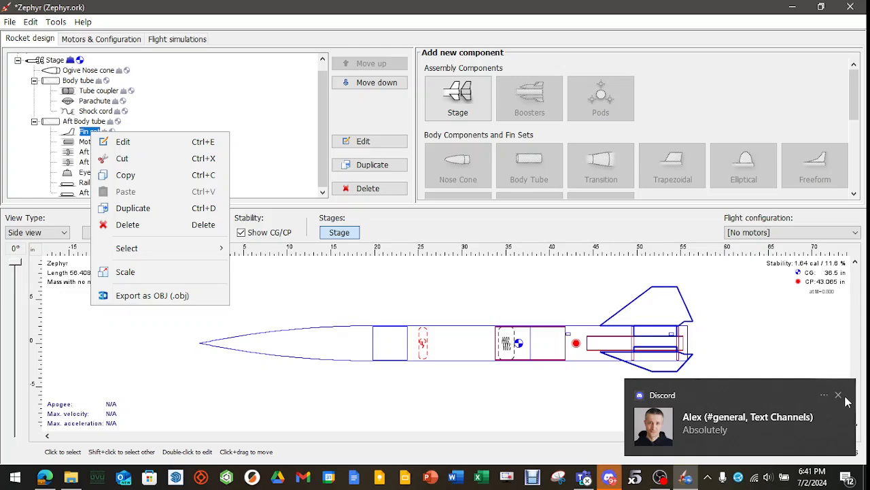
click(839, 395)
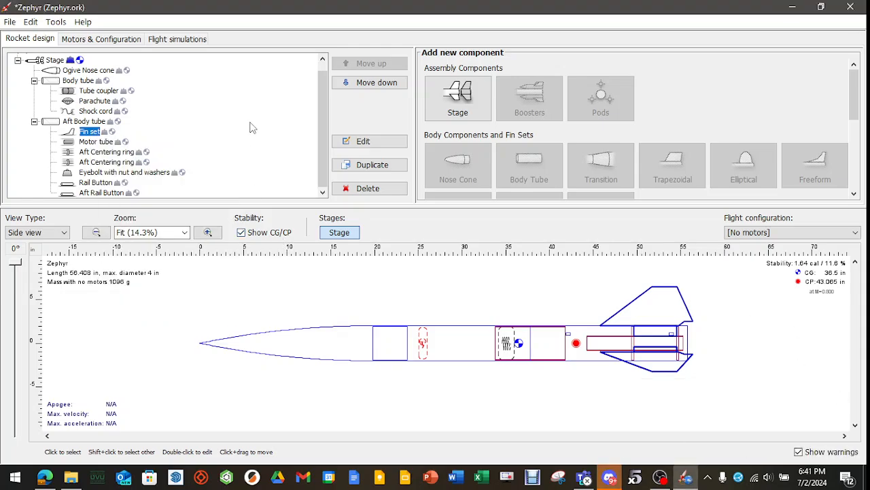
right_click(88, 71)
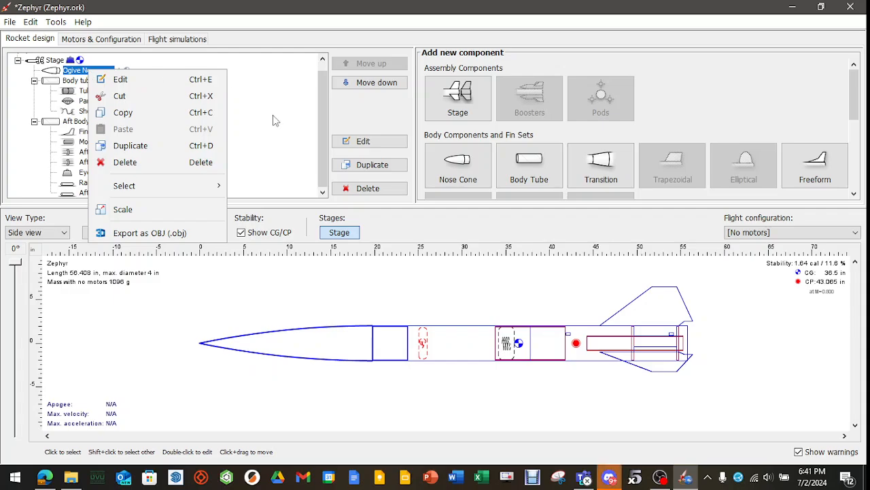
click(273, 120)
right_click(76, 81)
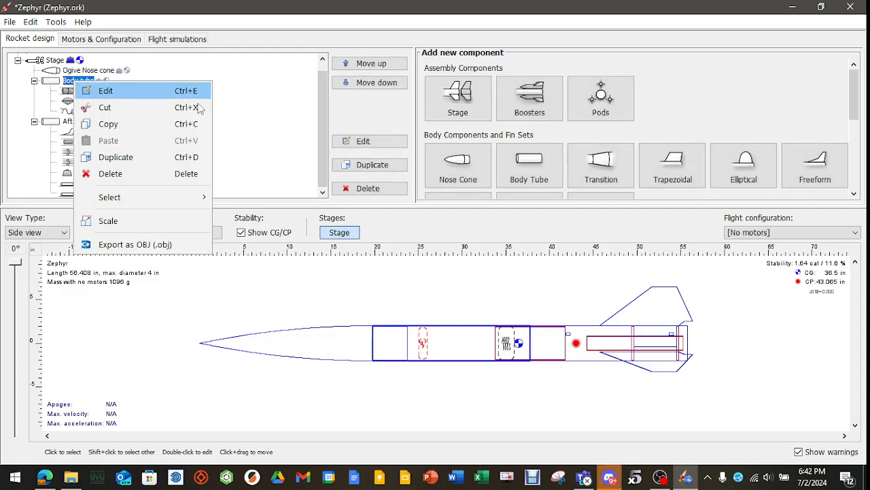
click(268, 129)
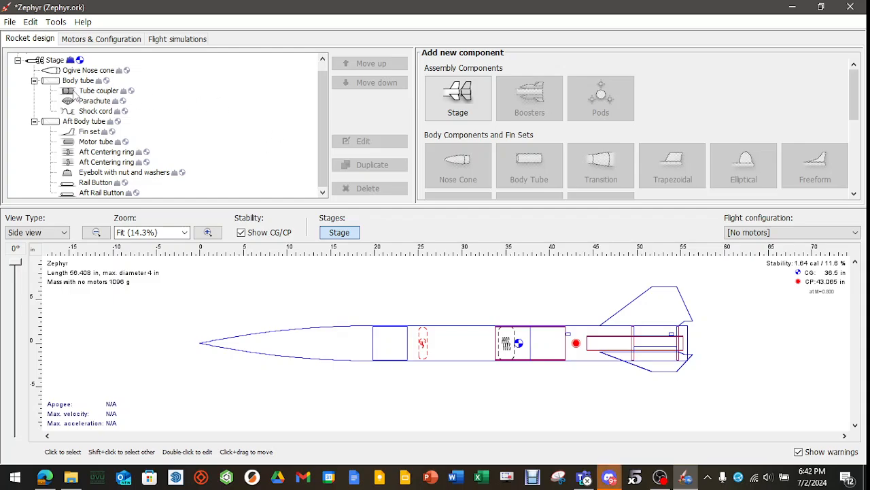
right_click(98, 101)
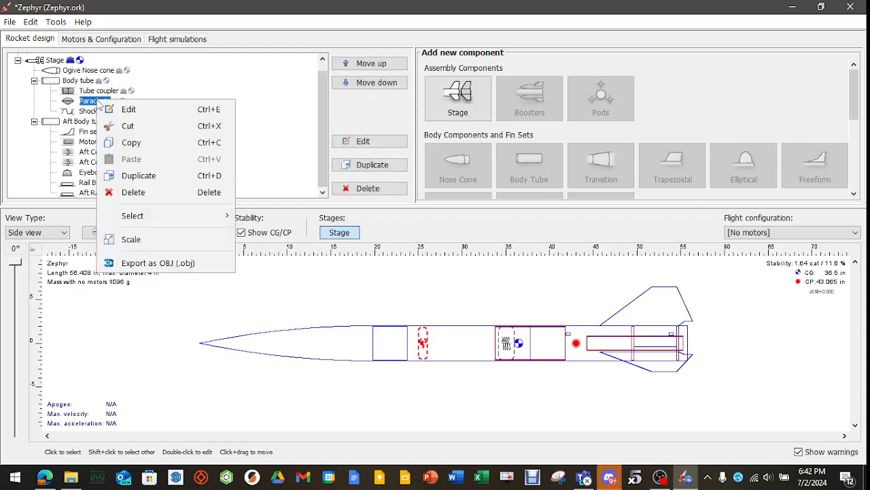
click(285, 132)
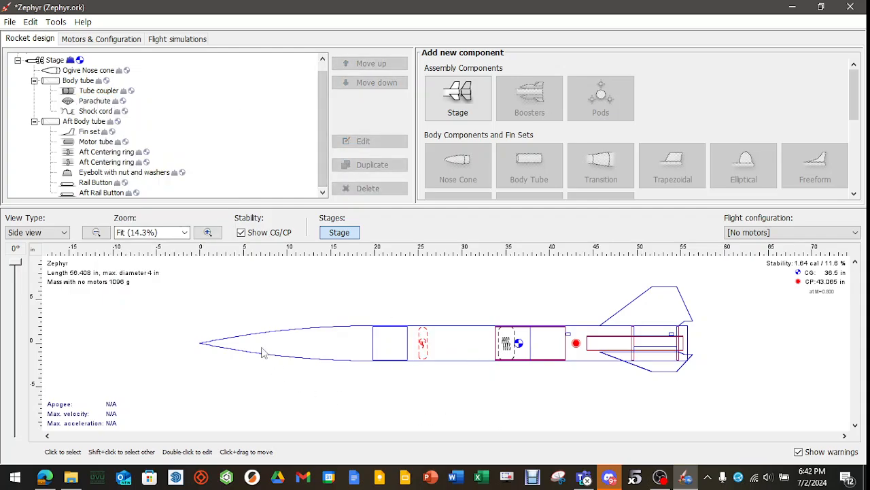
- Inspect the centre-of-gravity marker on the side view and review the rocket's stability and drag characteristics in Component analysis
click(519, 346)
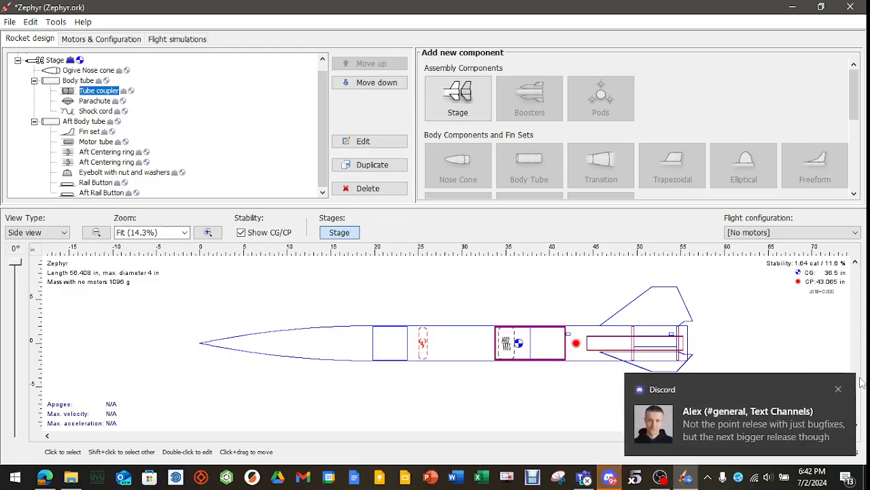
click(838, 389)
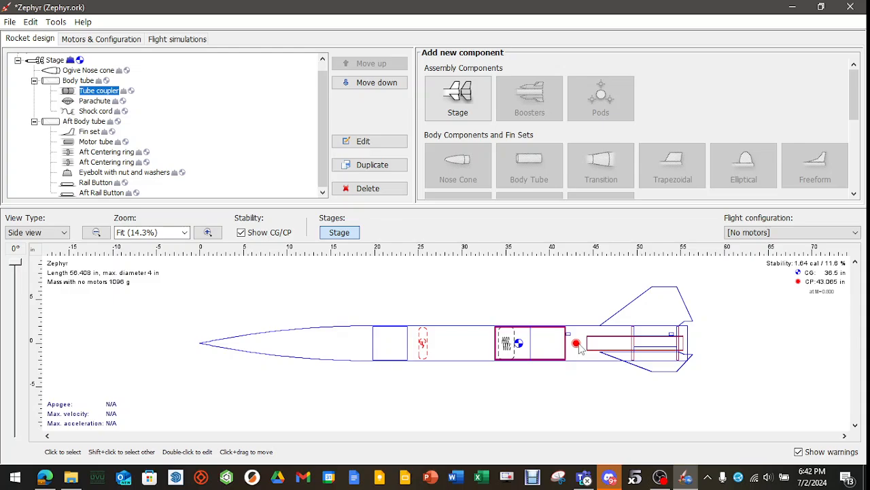
click(83, 21)
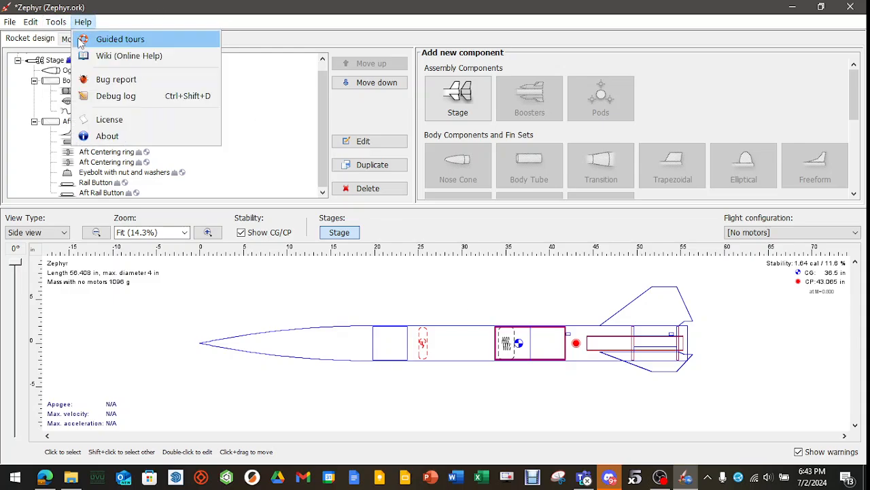
mouse_move(63, 26)
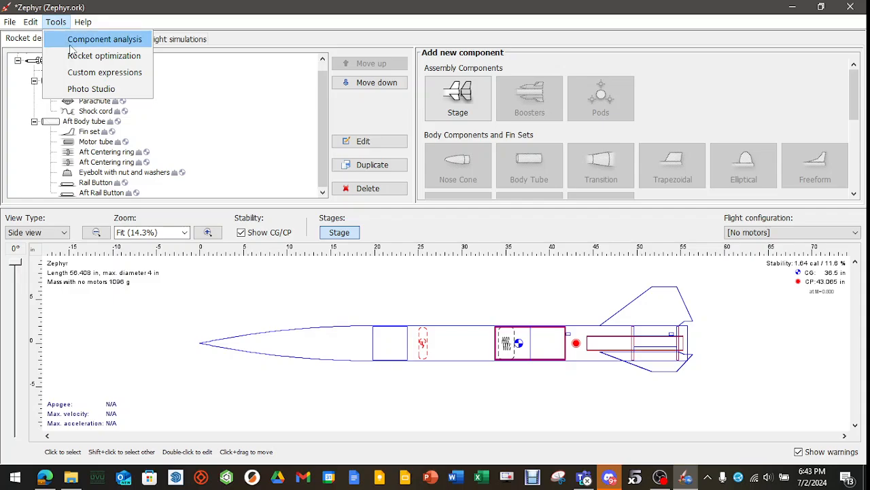
click(76, 40)
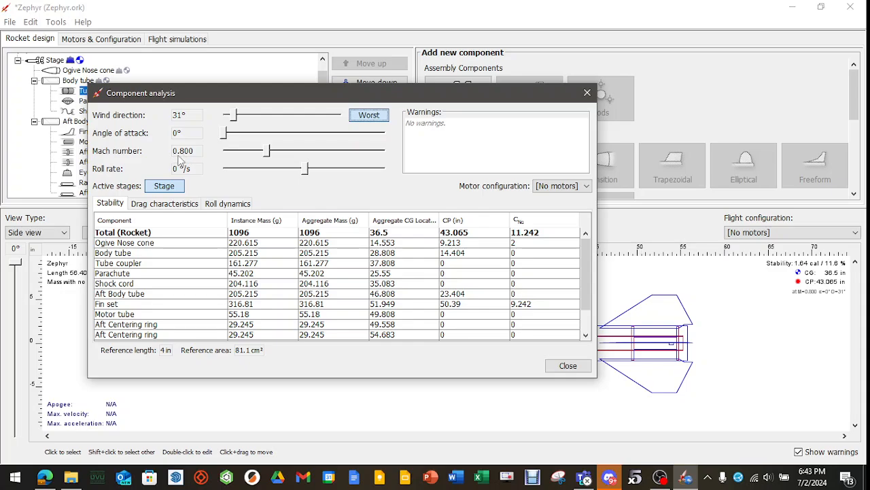
click(173, 205)
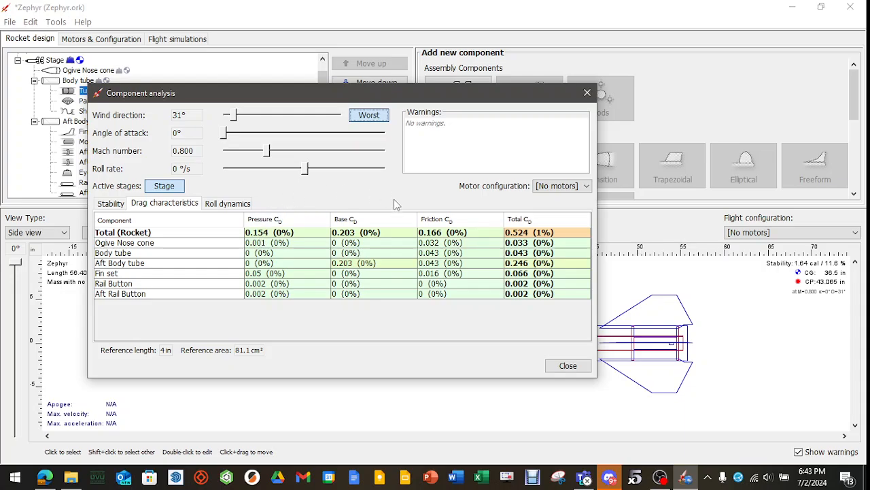
click(570, 366)
- Set the default Mach number for the C.P. estimate to 0.3 in the design preferences
click(31, 22)
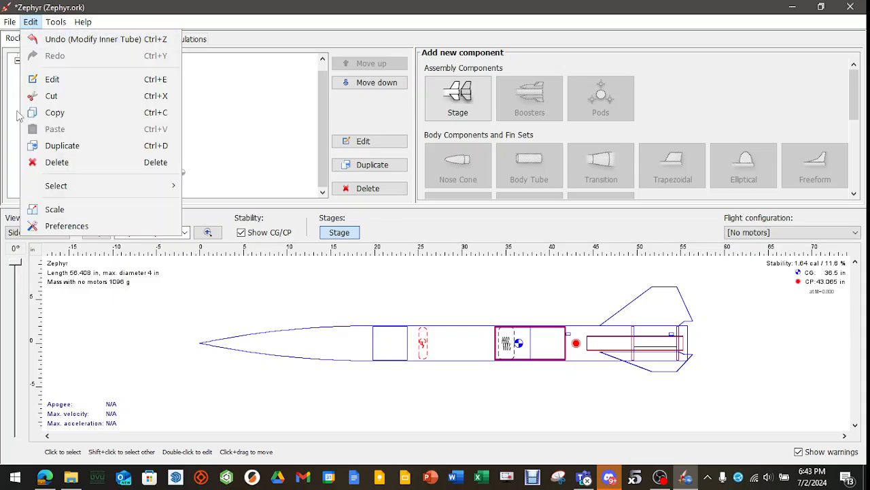
click(97, 232)
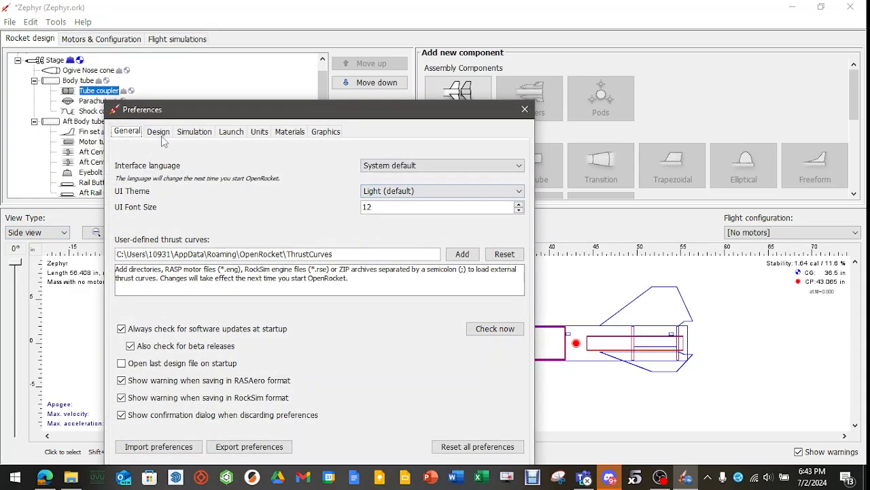
click(158, 131)
click(335, 236)
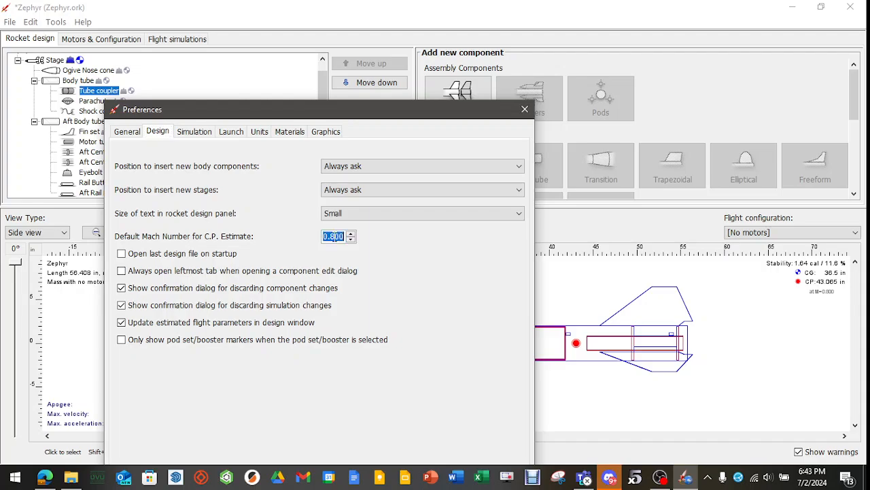
text(0.3)
drag(402, 111, 410, 51)
click(463, 416)
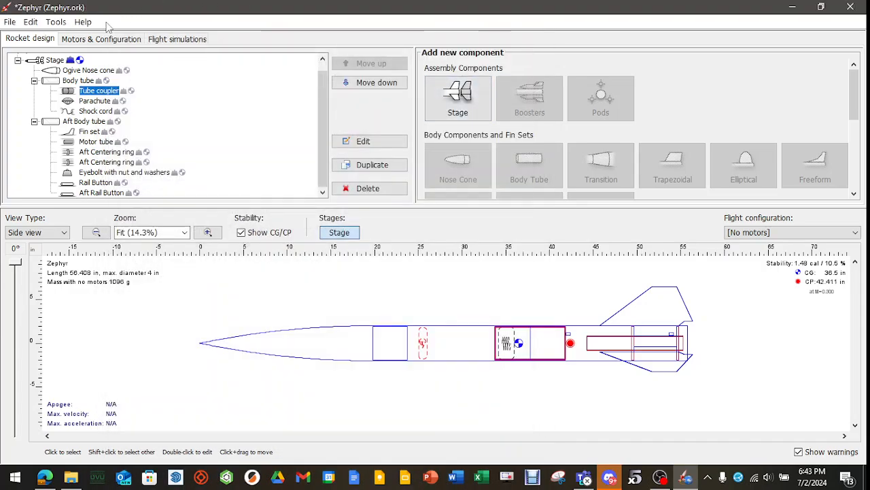
- Run Component analysis again and examine the stability and drag characteristics of each component at Mach 0.3
click(55, 22)
mouse_move(82, 21)
mouse_move(56, 21)
click(96, 39)
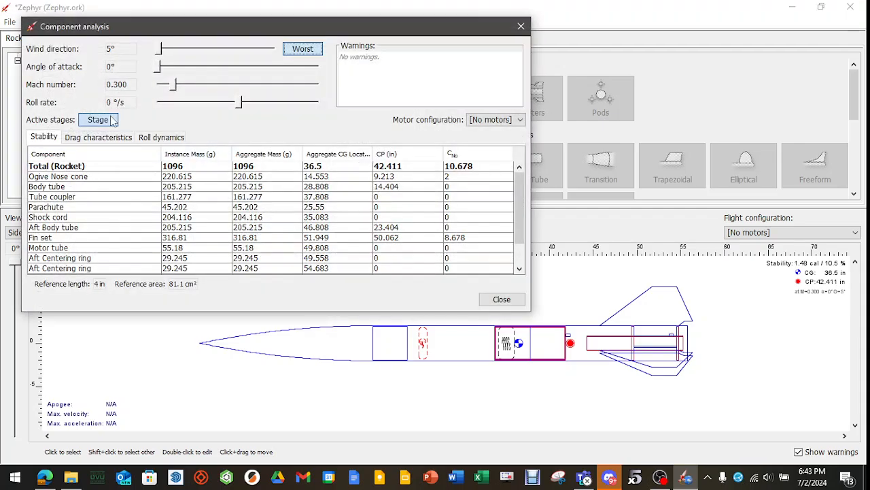
click(97, 138)
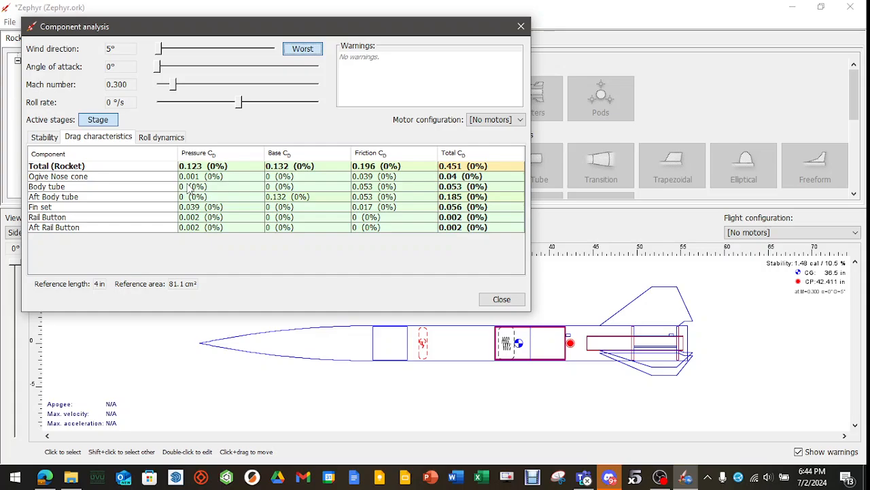
click(44, 138)
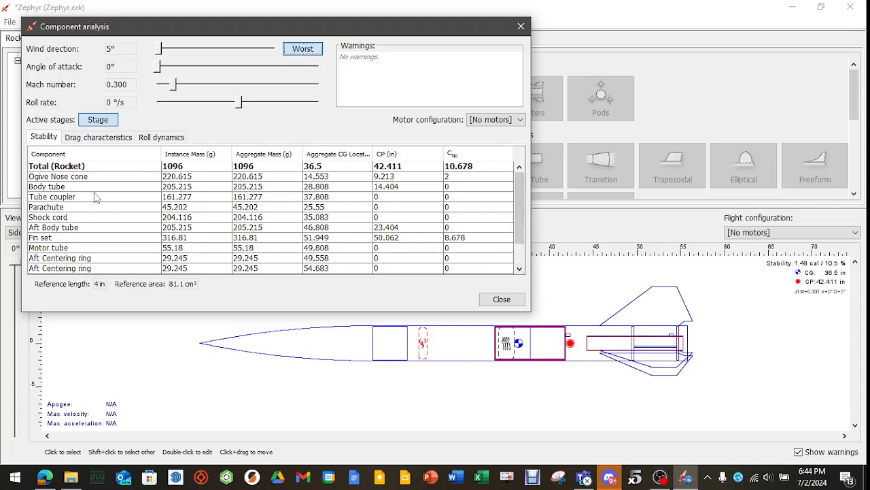
click(520, 28)
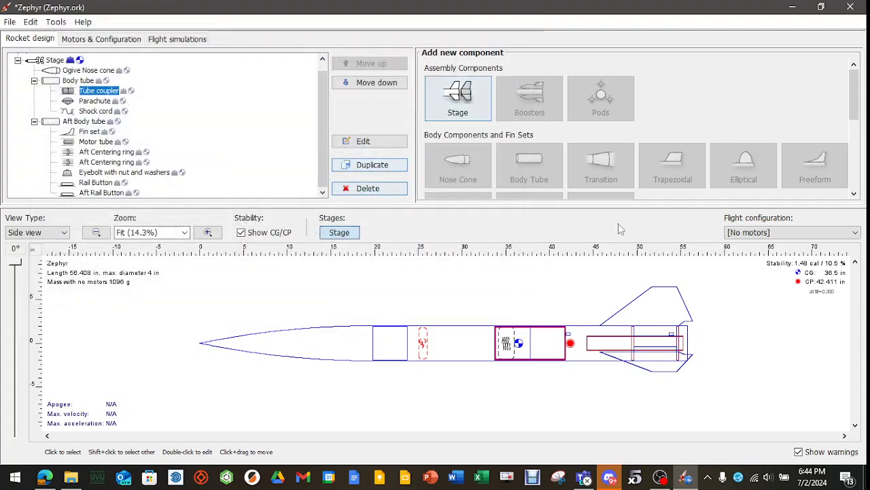
- Display the rocket as 3D Unfinished and rotate it to inspect its internal parts
click(63, 232)
click(41, 285)
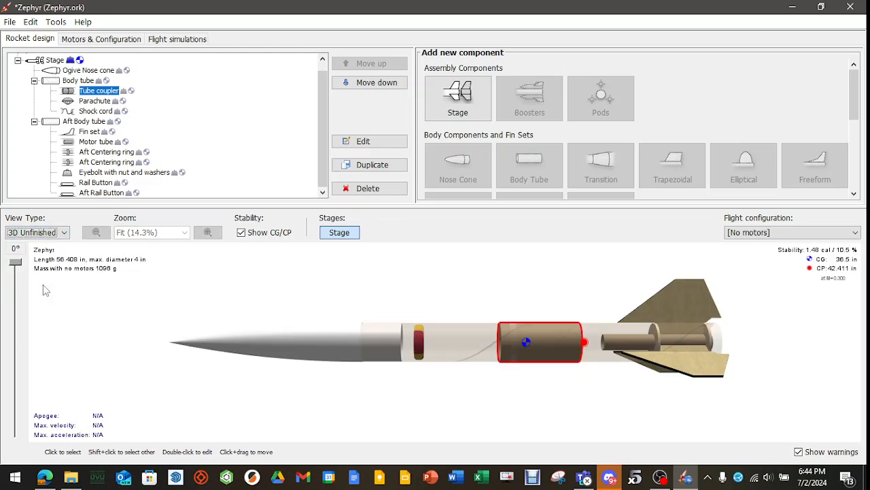
mouse_move(518, 403)
mouse_down()
mouse_move(515, 297)
mouse_move(538, 396)
mouse_move(535, 237)
mouse_move(542, 381)
mouse_move(408, 285)
mouse_move(376, 297)
mouse_move(555, 297)
mouse_move(465, 306)
mouse_move(539, 302)
mouse_up()
drag(474, 401, 417, 385)
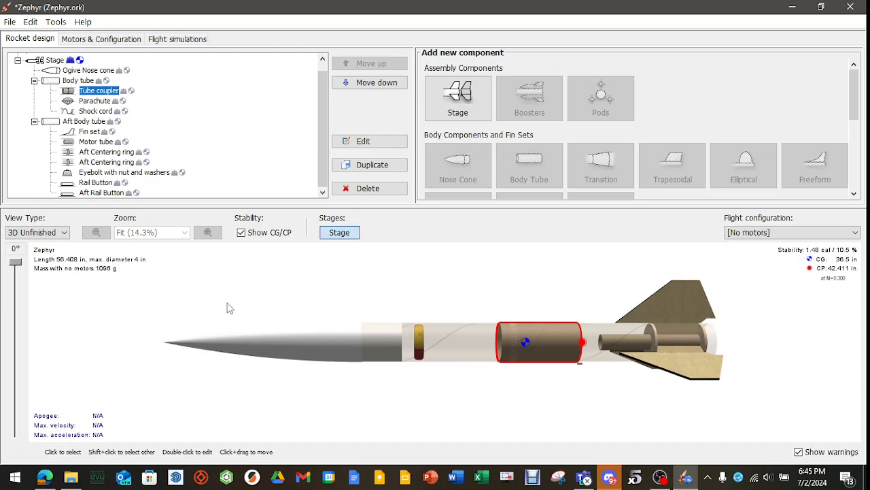
- Open the motor mount configuration and return the rocket drawing to Side view
click(110, 40)
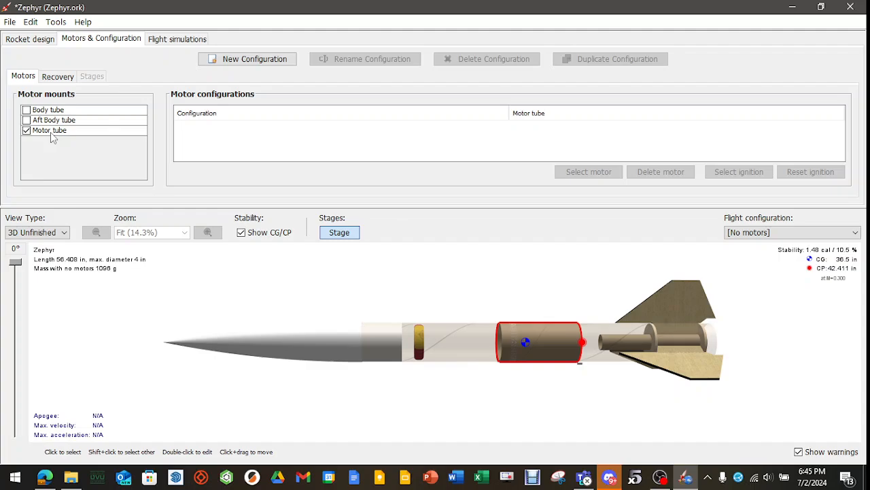
click(59, 234)
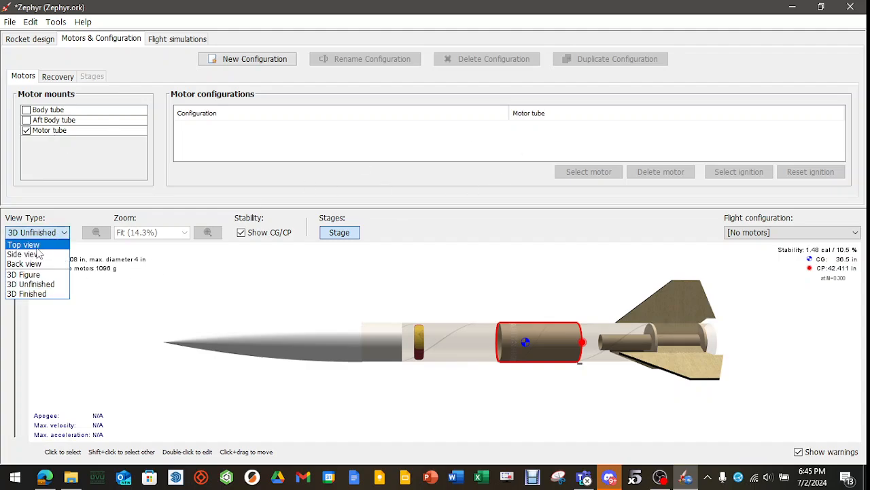
click(39, 253)
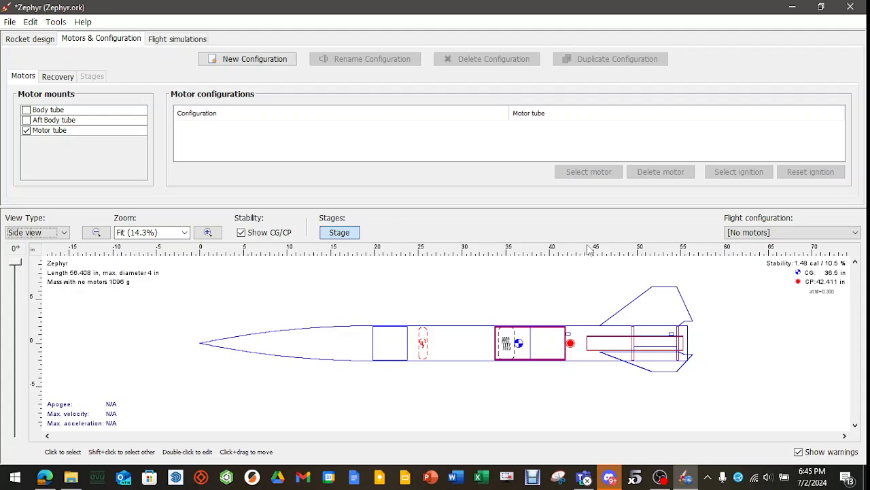
- Create a flight configuration with the AeroTech H283ST in the Motor tube, ejection charge delay 7 seconds, after checking its thrust details
click(254, 59)
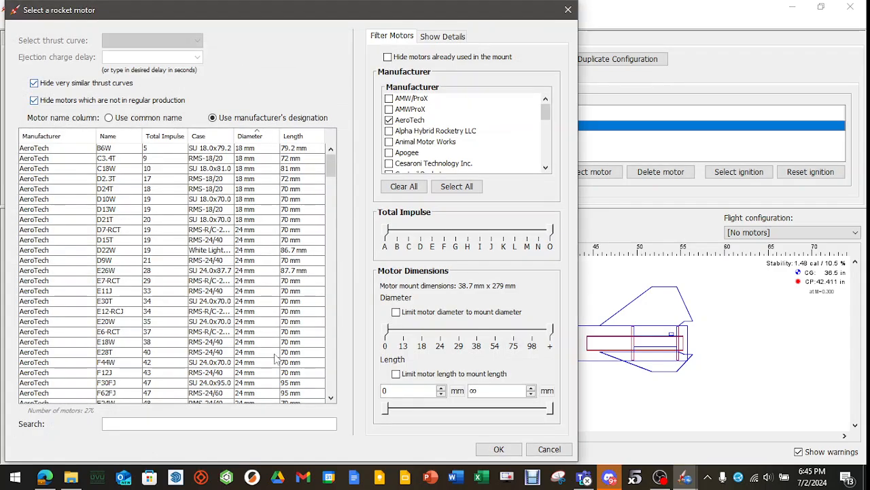
click(218, 424)
text(h283)
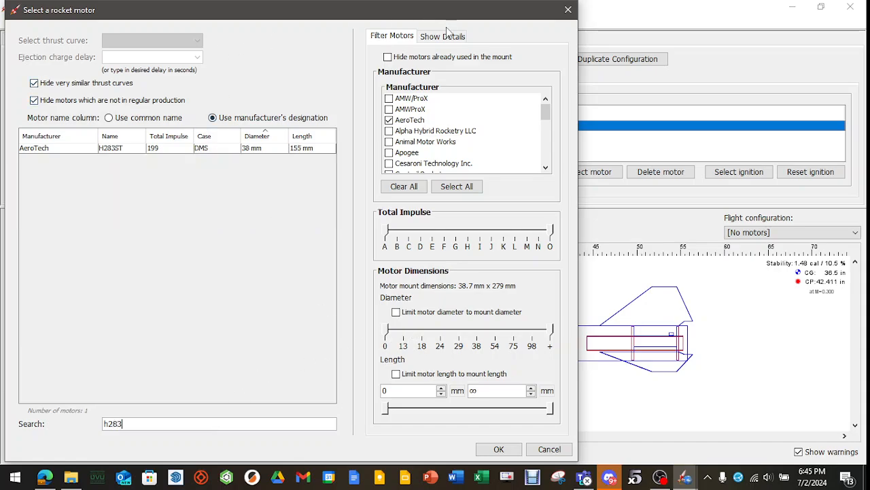
click(200, 151)
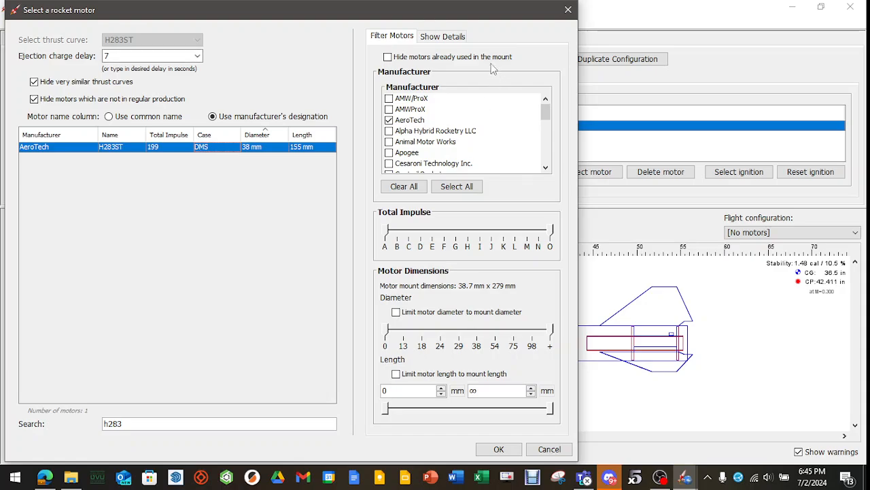
click(451, 37)
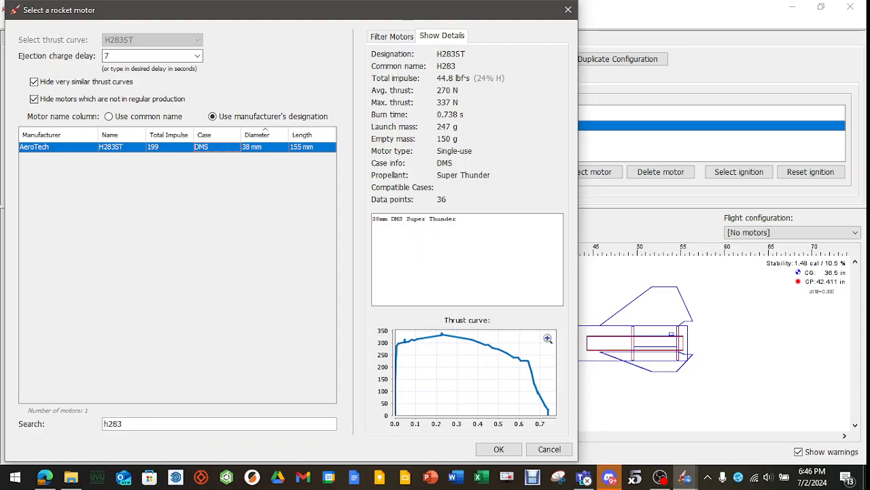
click(499, 449)
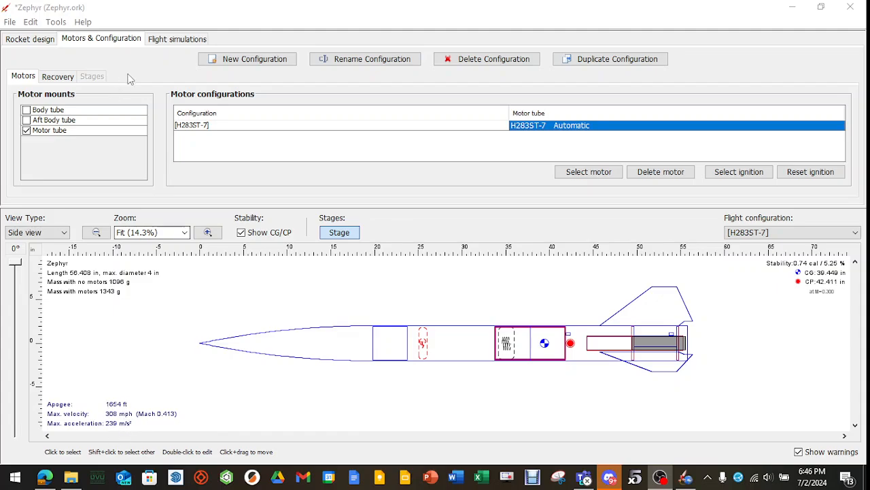
- Review the simulated flight results for the H283ST-7 configuration and check the motor's ejection charge delay setting
click(175, 45)
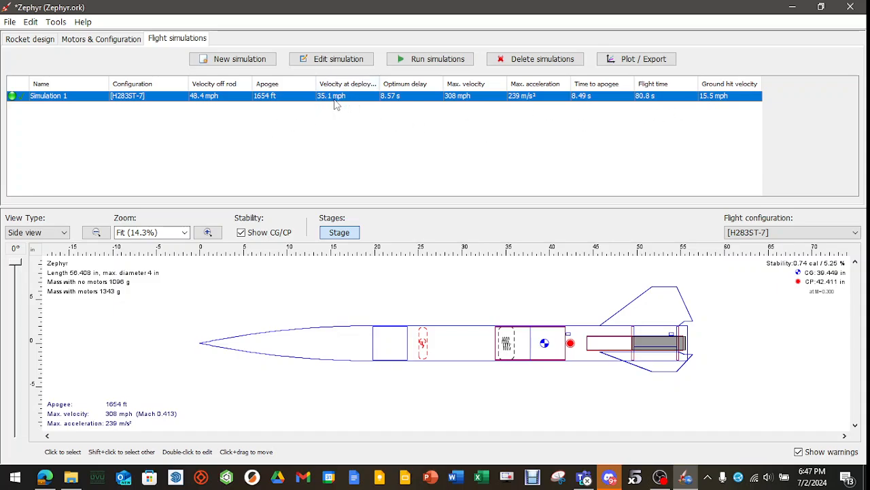
click(109, 39)
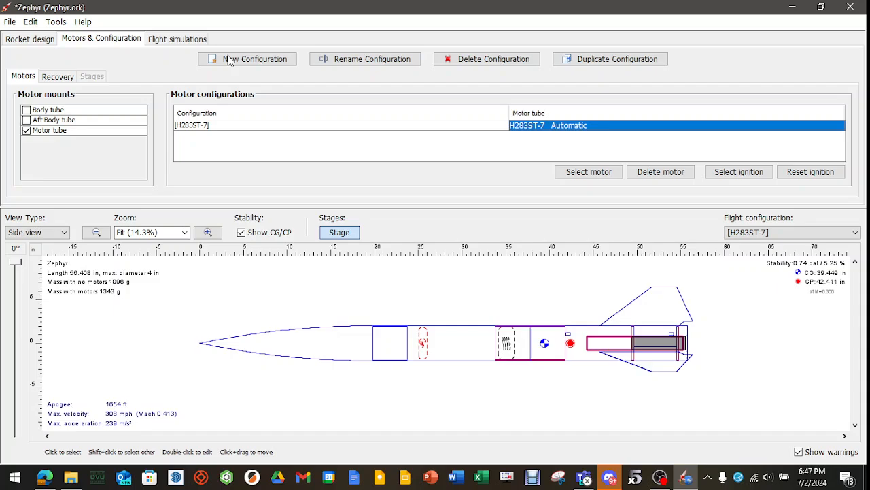
double_click(561, 128)
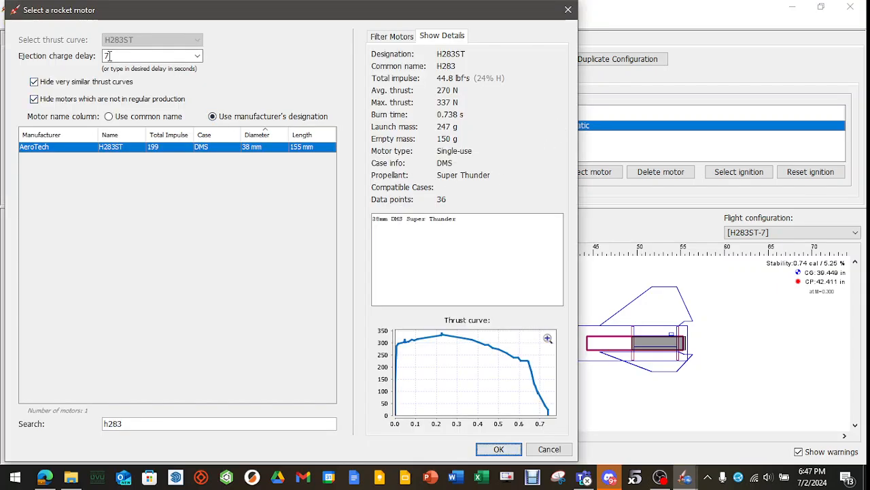
drag(442, 14, 479, 46)
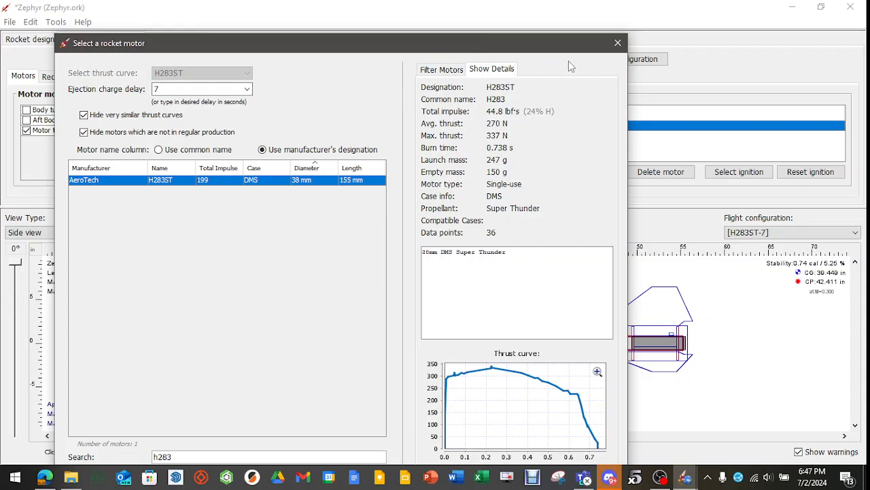
click(617, 43)
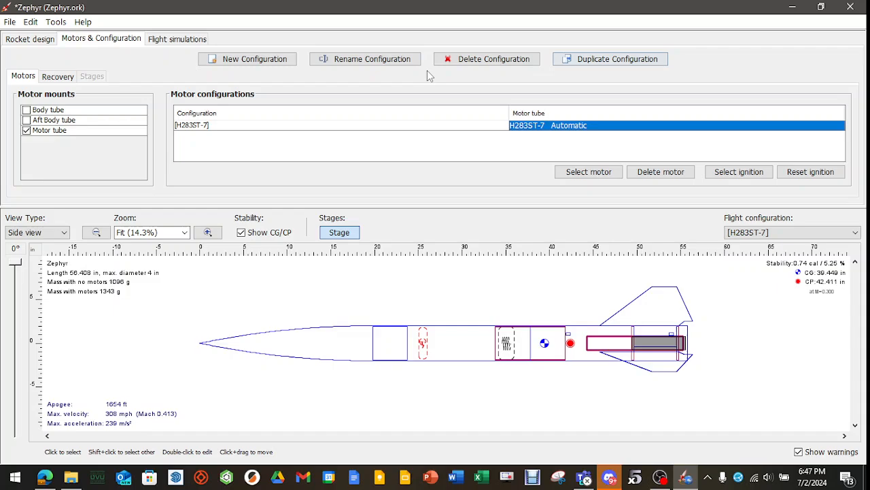
click(176, 41)
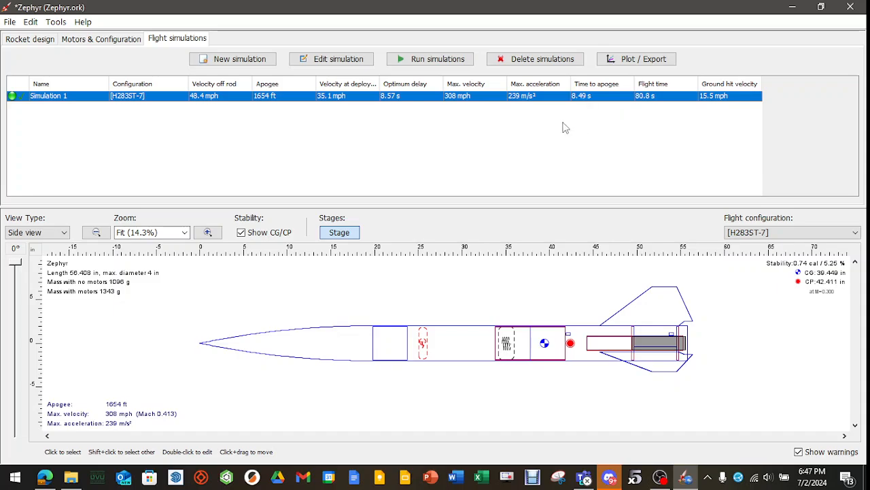
- Set the H283ST motor's ejection charge delay to 9 seconds and rerun Simulation 1
click(95, 39)
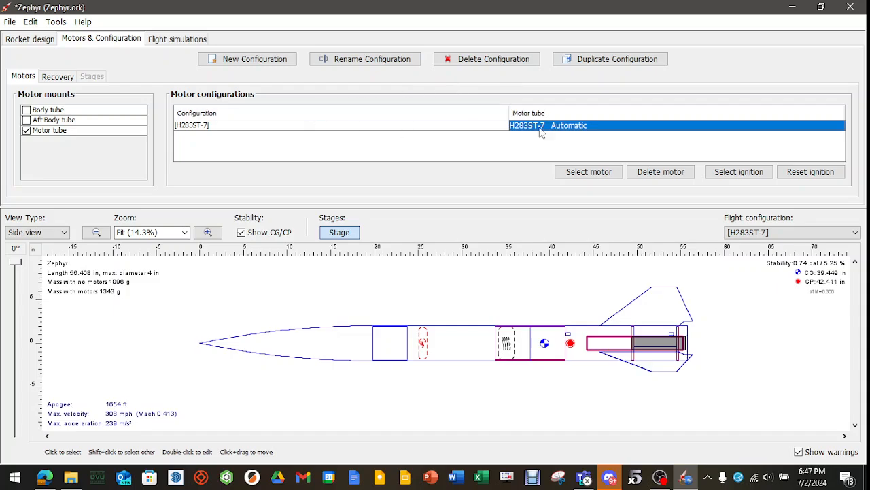
double_click(631, 129)
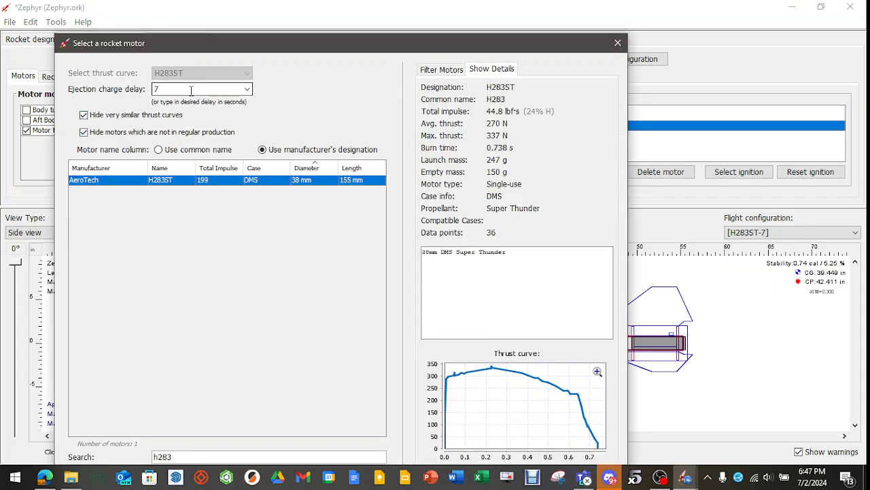
text(9)
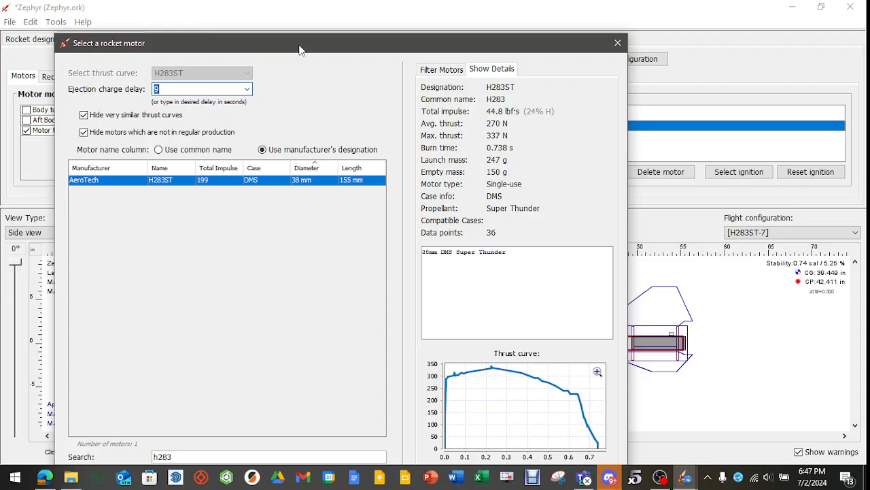
drag(301, 48, 287, 15)
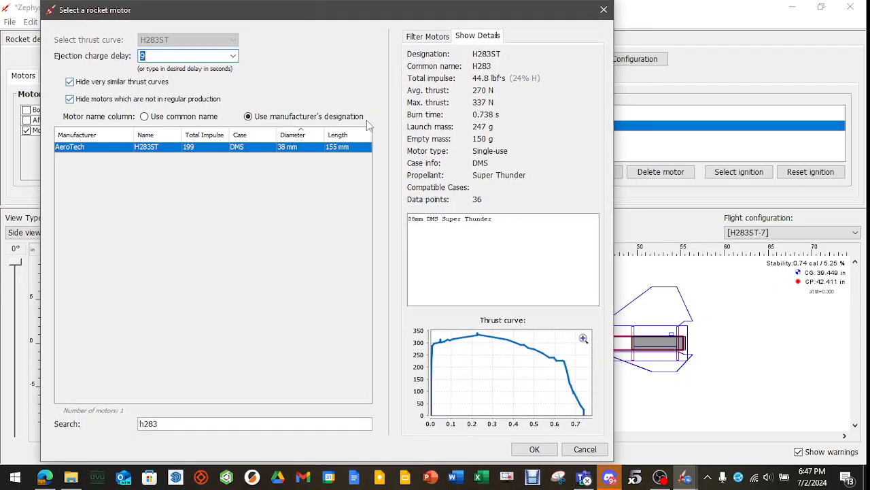
click(535, 449)
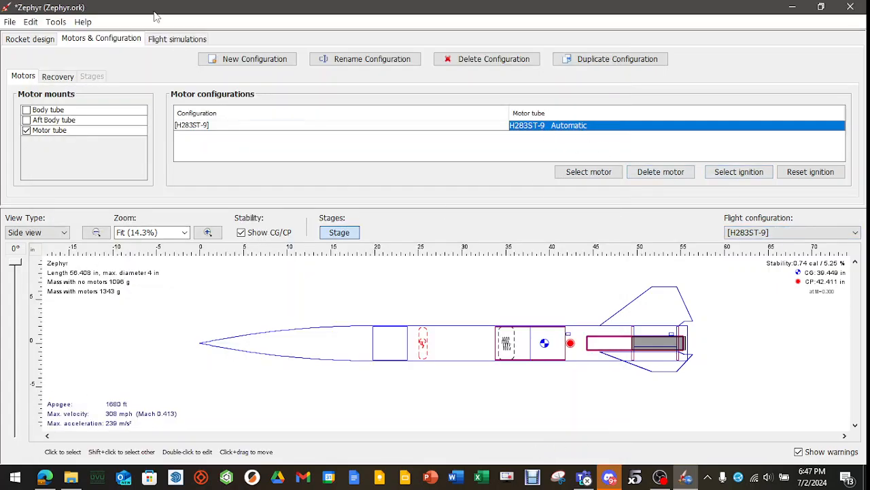
click(175, 39)
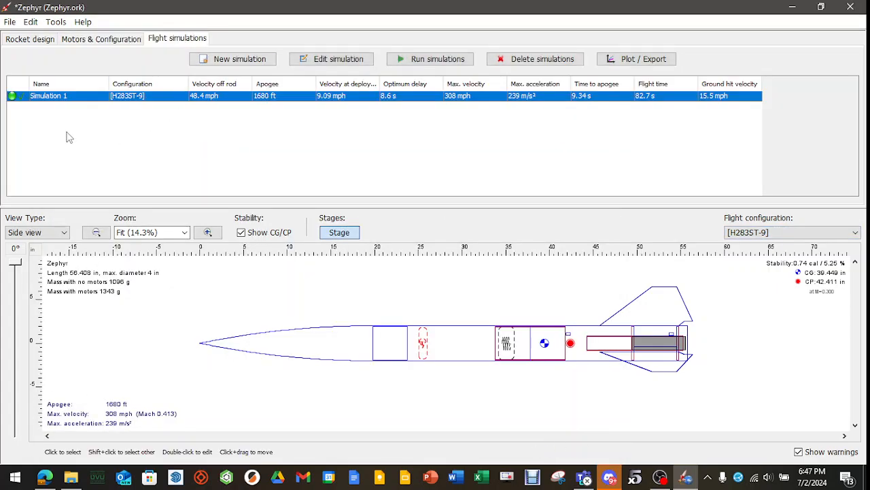
click(428, 62)
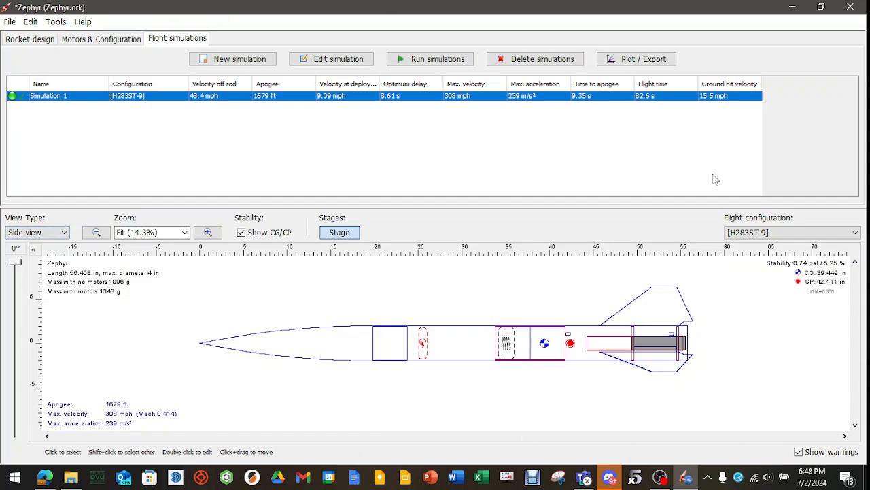
- Change the appearance color of the Ogive Nose cone to dark gray
click(55, 22)
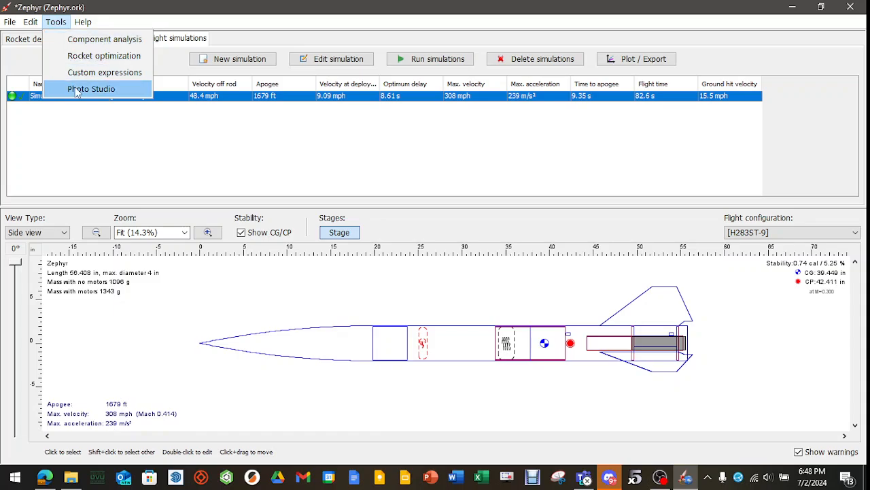
click(102, 141)
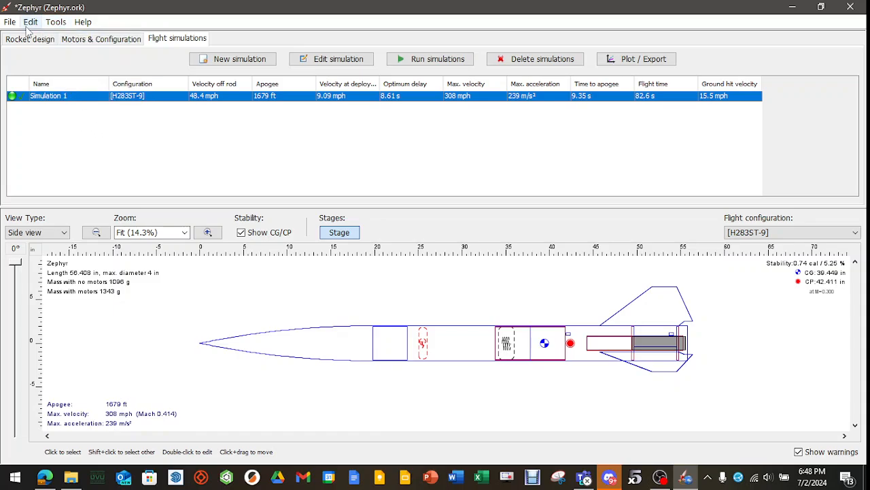
click(33, 41)
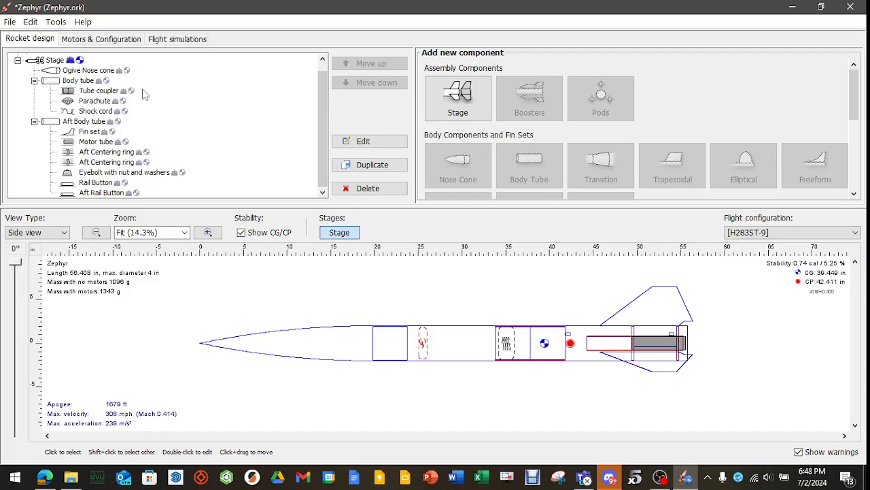
click(87, 72)
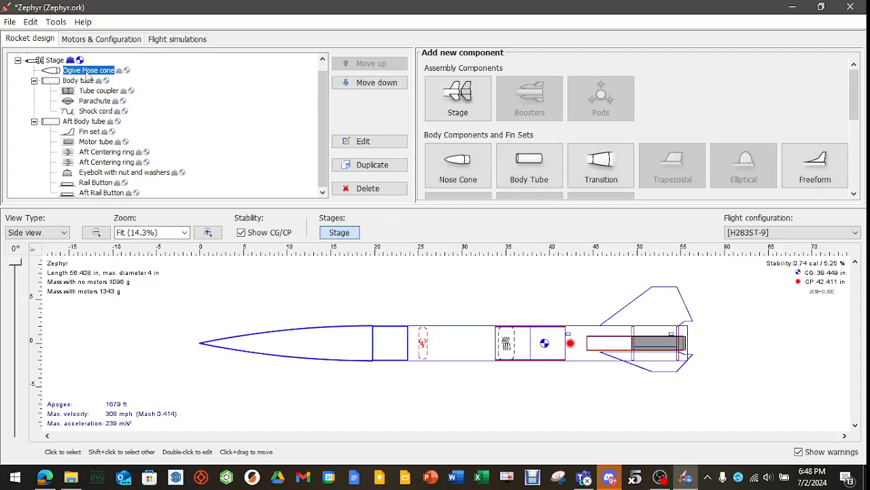
double_click(87, 72)
click(371, 128)
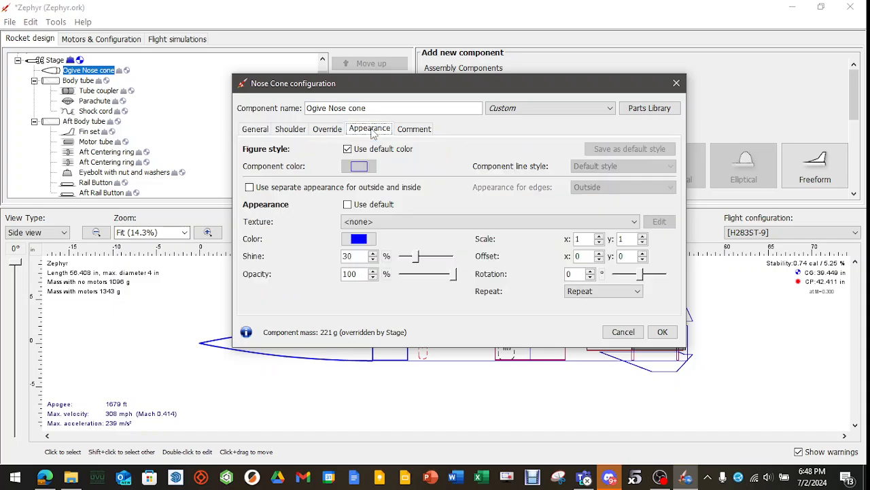
click(358, 239)
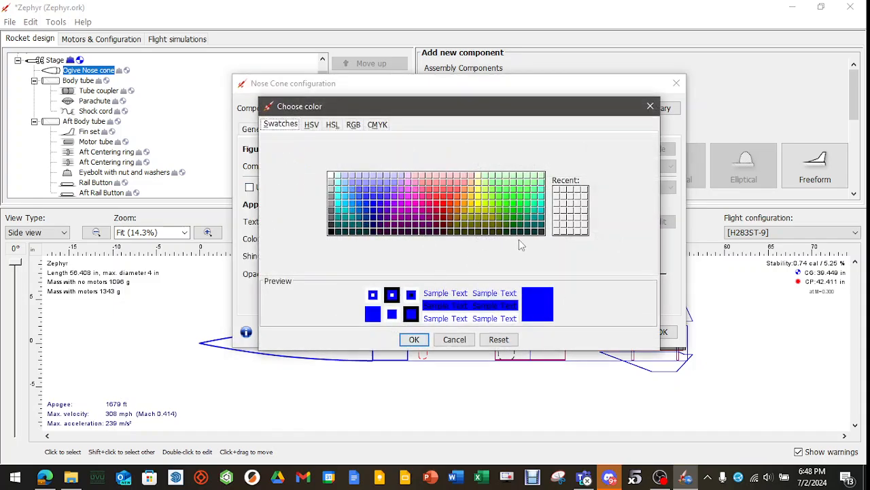
click(541, 232)
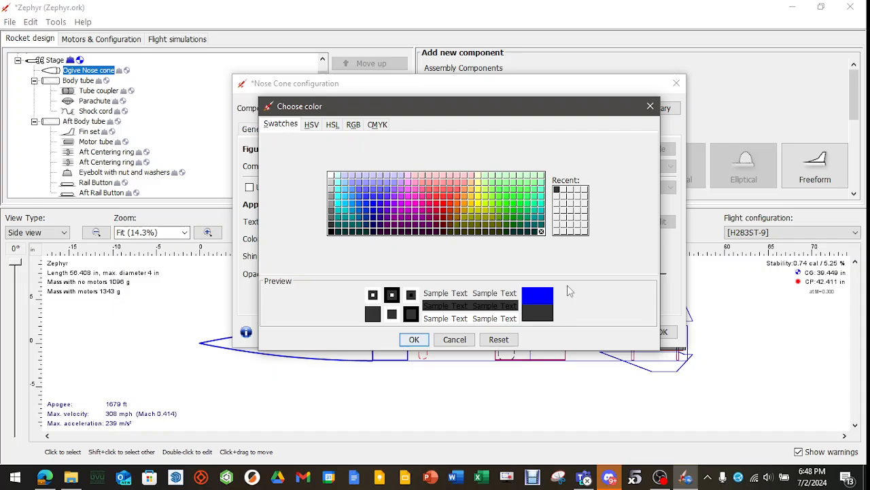
click(421, 341)
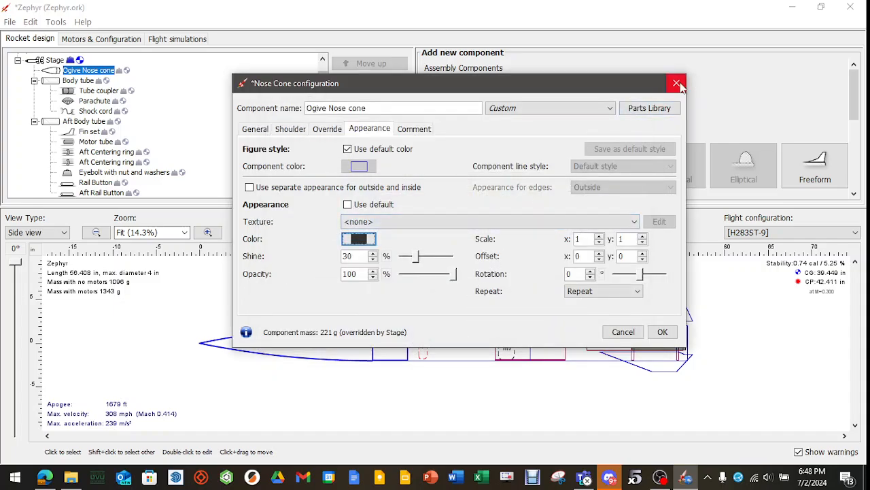
click(677, 83)
- Show the rocket in Photo Studio with the Smoke, Flame and Sparks effects enabled
click(56, 22)
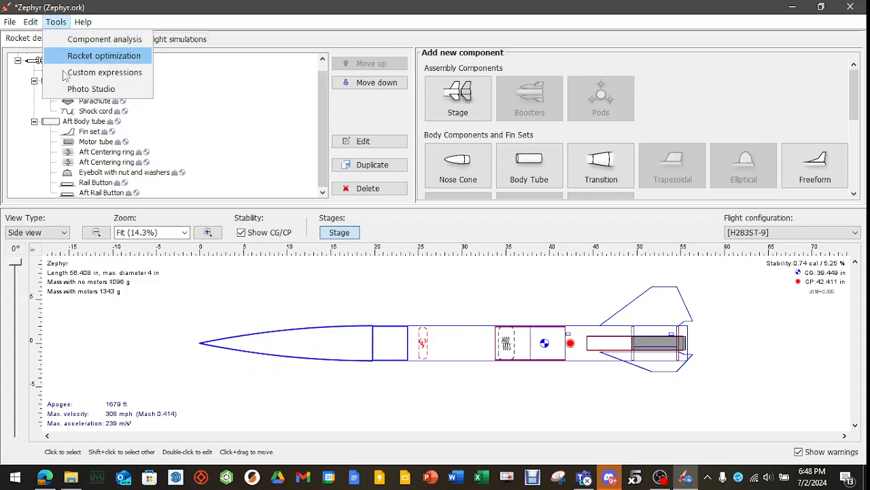
click(91, 88)
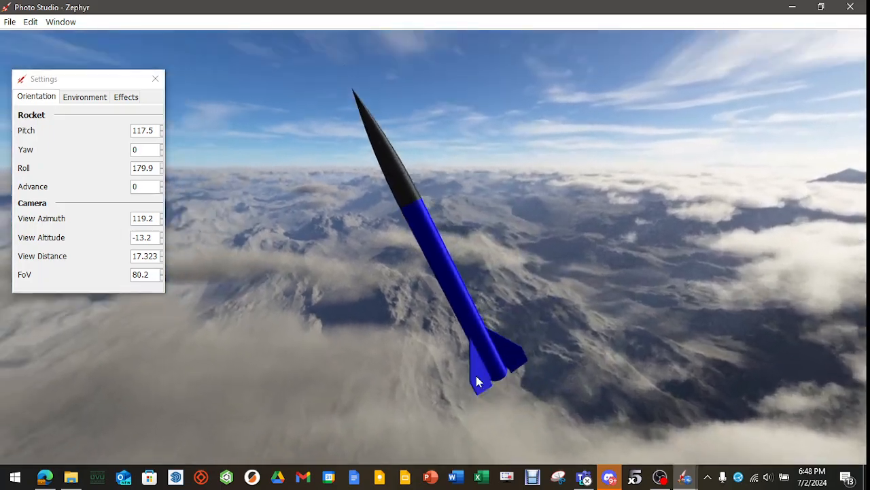
drag(476, 375, 434, 319)
click(125, 98)
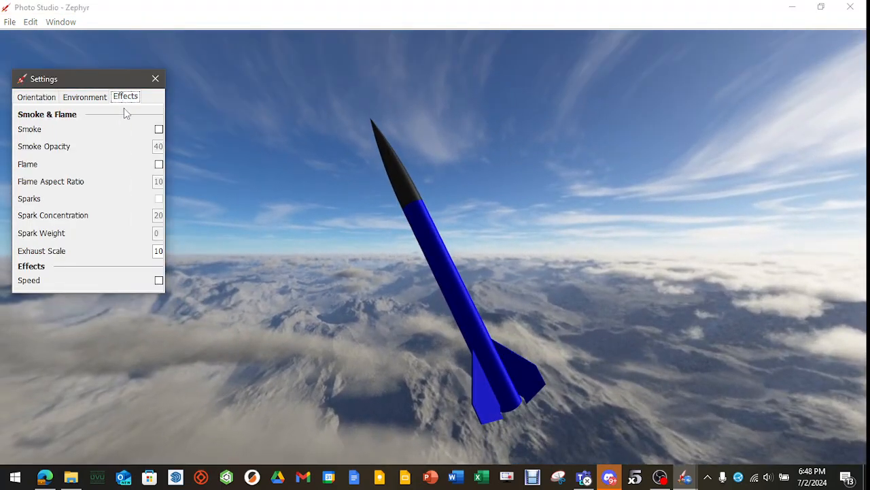
click(158, 129)
click(159, 165)
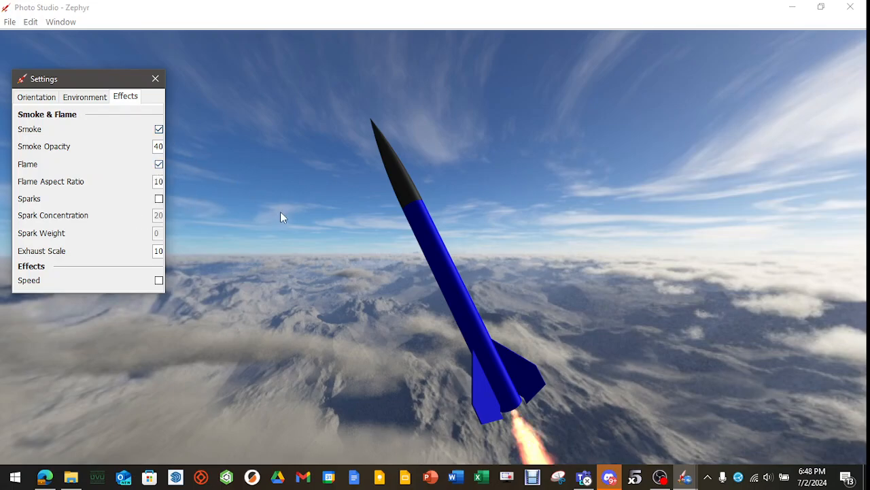
click(159, 198)
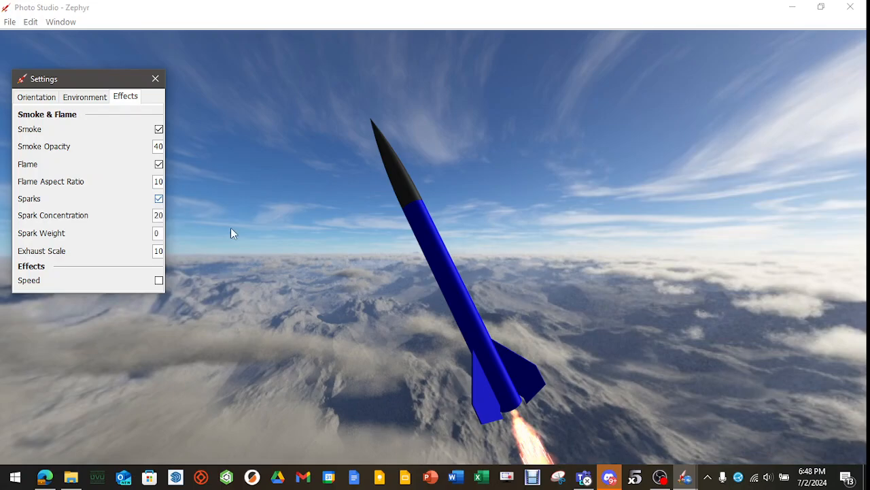
drag(230, 227, 331, 185)
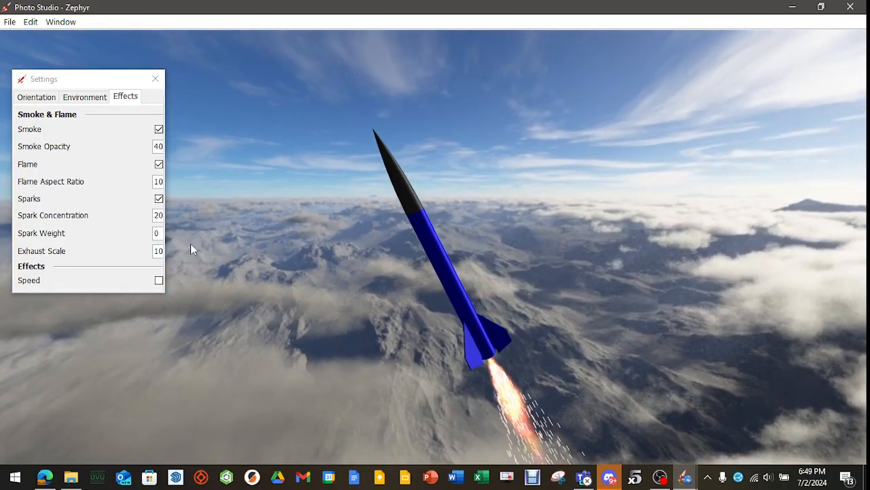
- Toggle the Speed effect to compare the rendering, and close Photo Studio
click(160, 282)
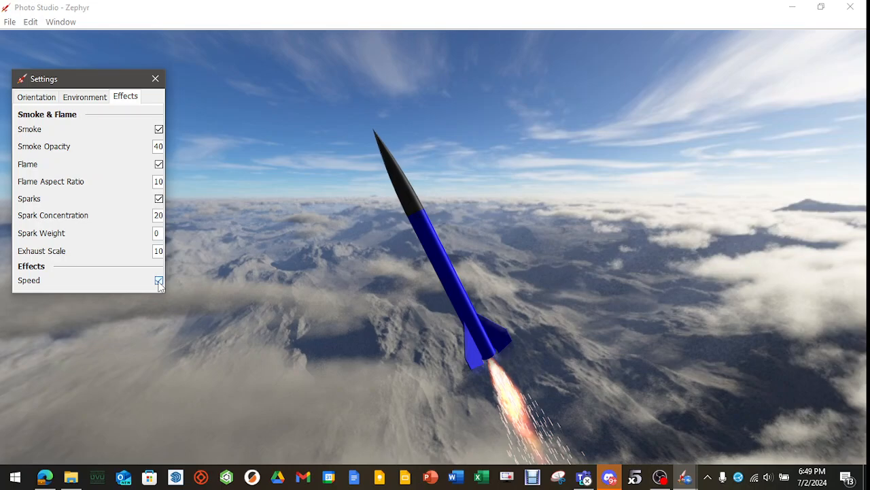
click(159, 280)
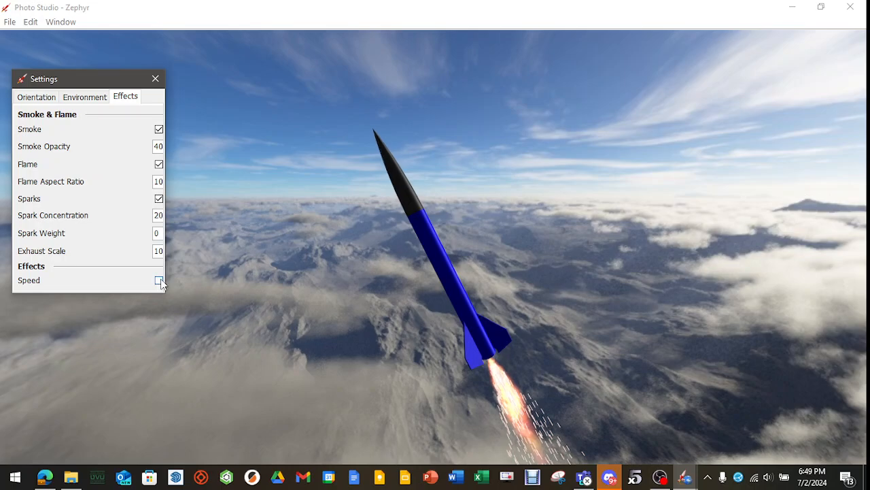
click(159, 281)
click(155, 78)
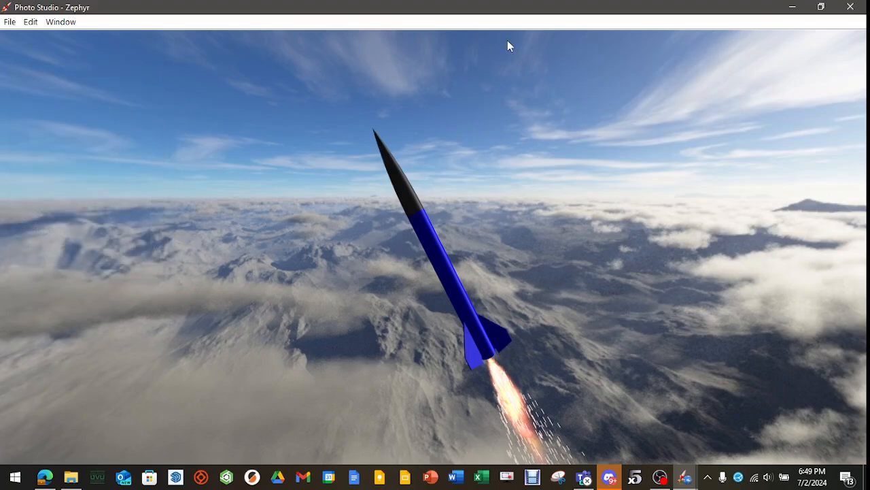
click(852, 6)
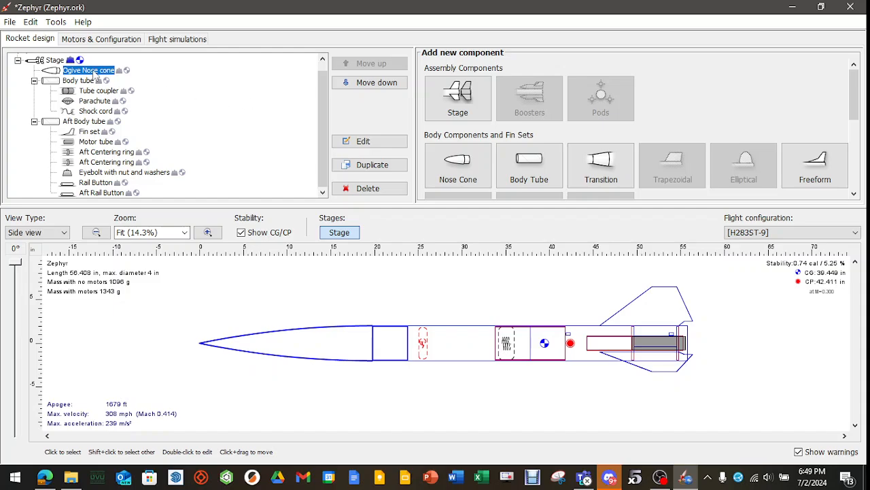
- Examine the Ogive Nose cone's general settings and the available component finish options
double_click(94, 71)
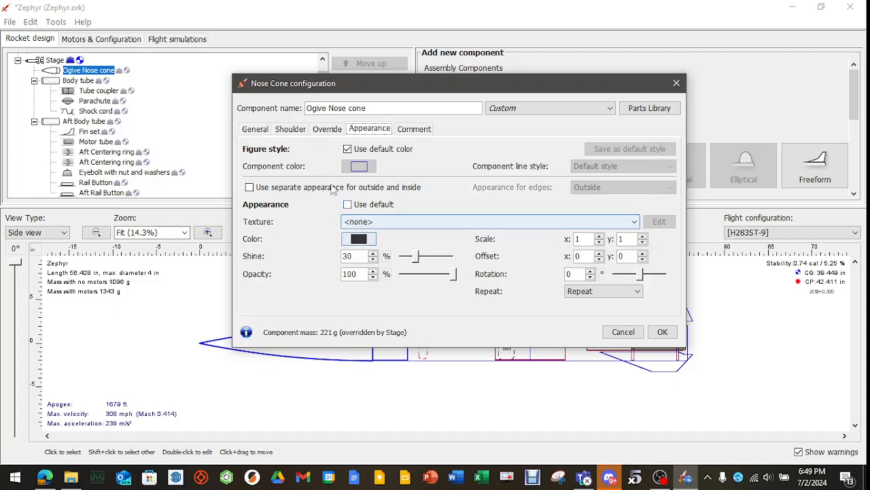
click(290, 129)
click(256, 129)
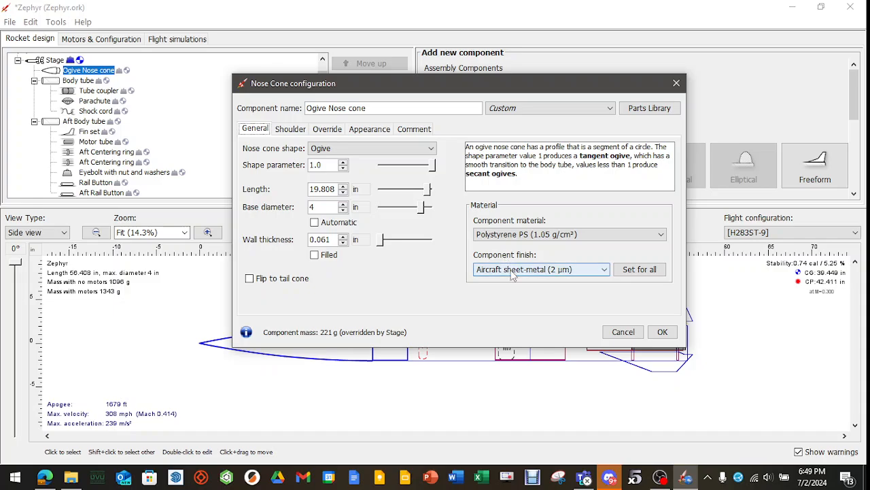
click(563, 272)
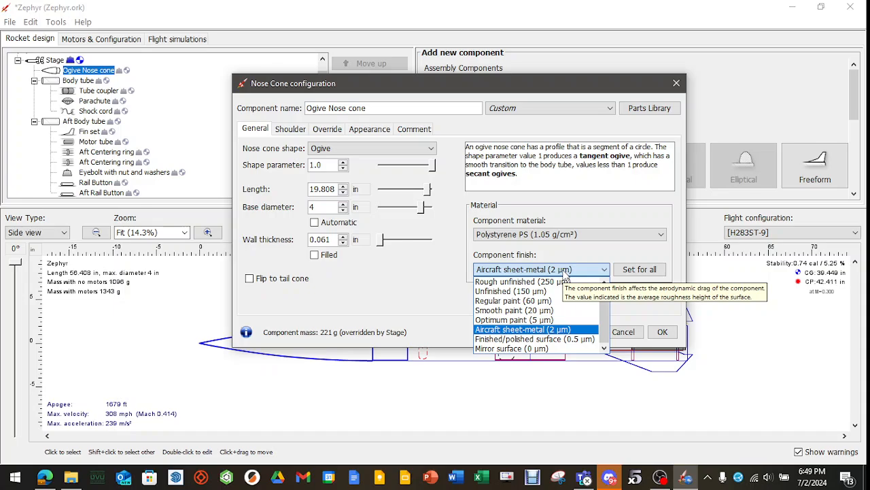
click(566, 273)
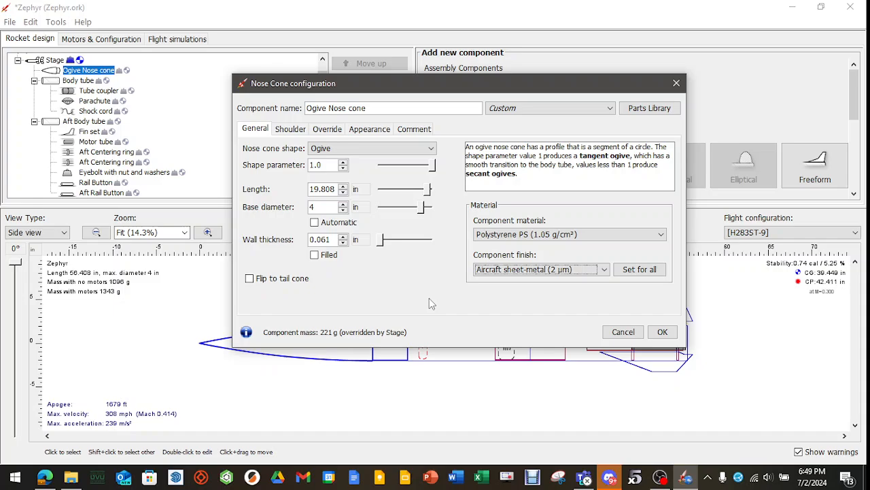
- Accept the Ogive Nose cone settings and generate a print preview of the design info with all elements included and simulation data updated
click(661, 333)
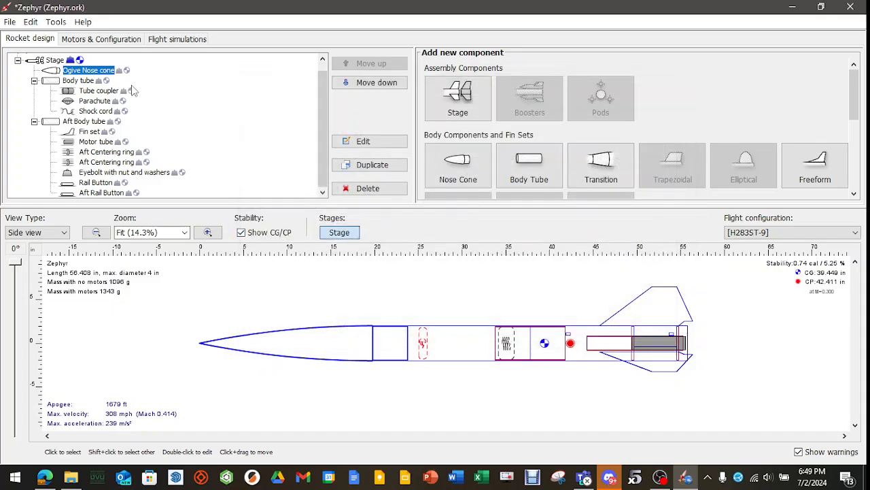
click(9, 22)
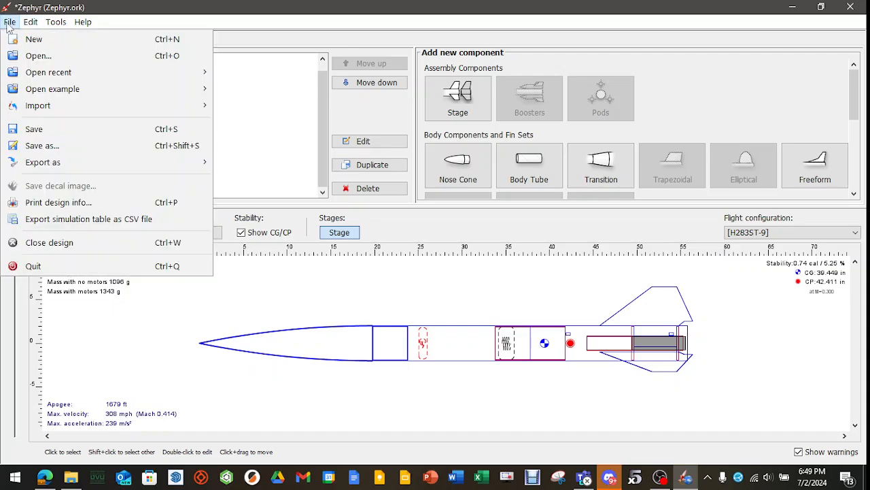
click(46, 202)
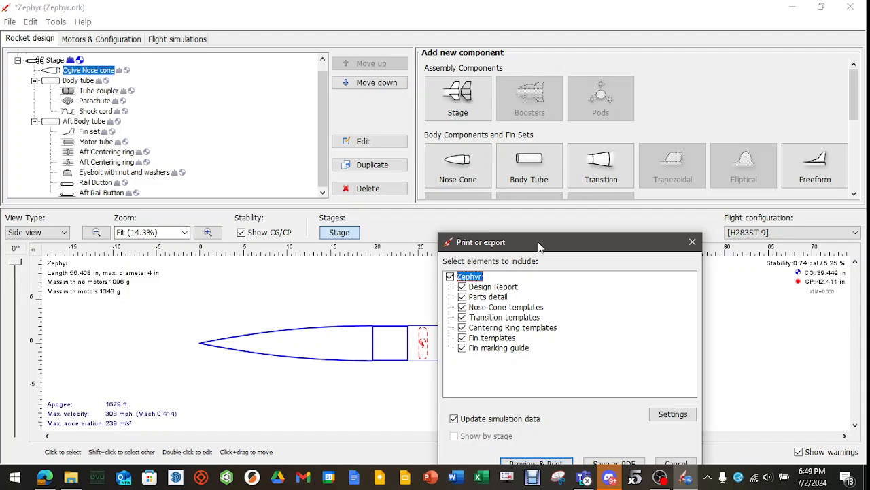
drag(530, 241, 481, 109)
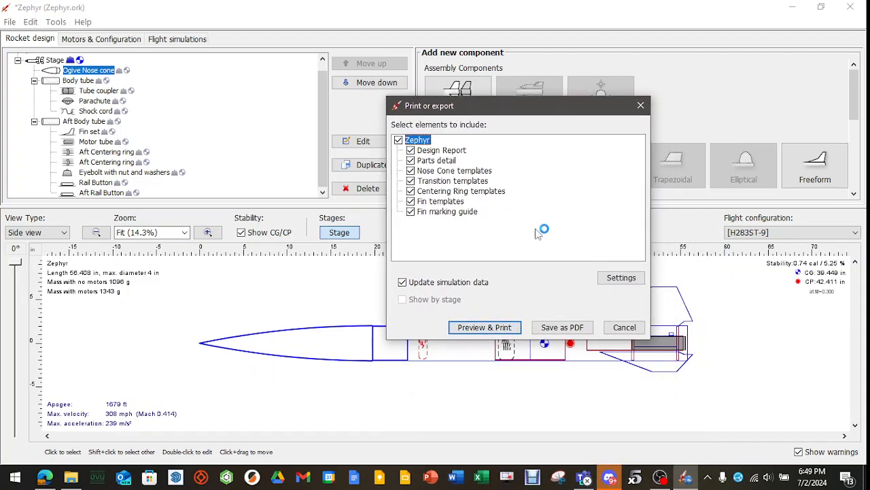
click(484, 327)
- Examine the design report's rocket drawing, mass and stability data, and the H283ST-9 flight summary
scroll(319, 208, down, 3)
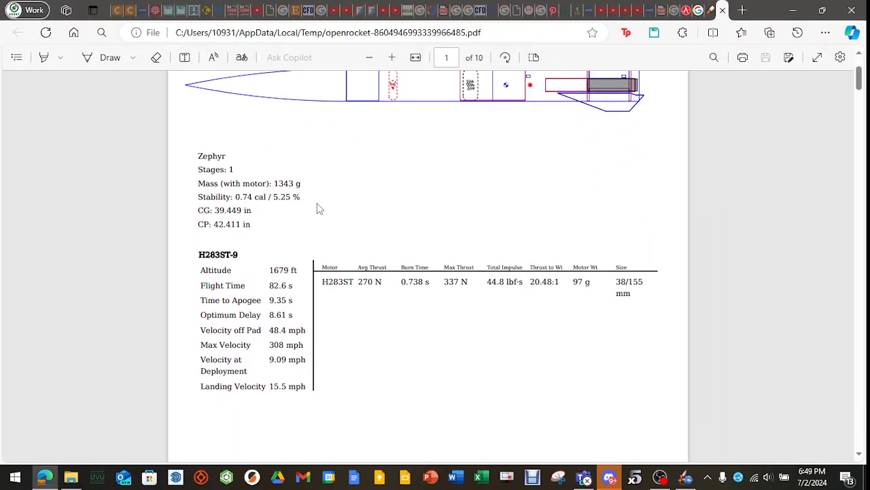
scroll(445, 138, up, 1)
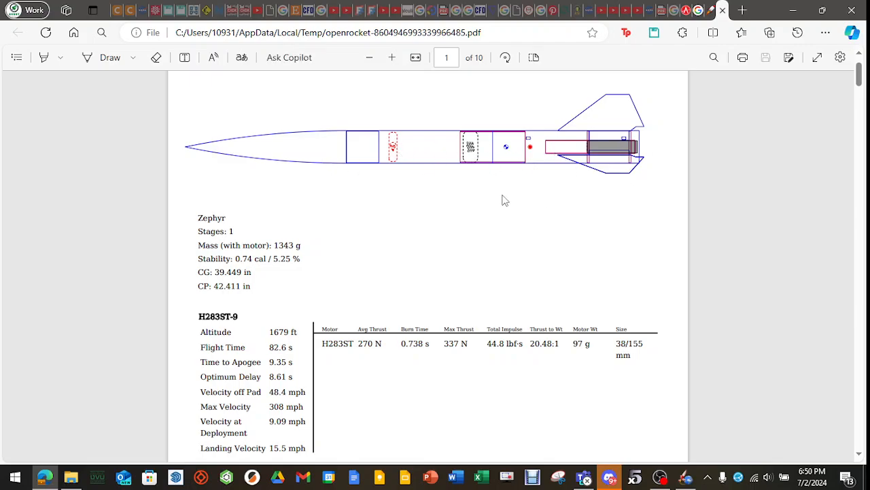
scroll(504, 200, down, 1)
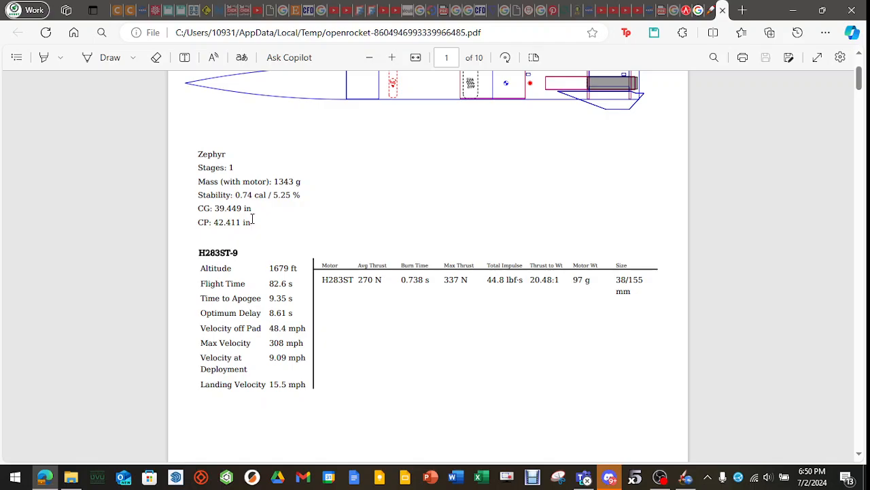
- Examine the nose cone, fin, fin marking and centering ring templates in the PDF, close it, and return to OpenRocket
scroll(306, 195, down, 5)
scroll(329, 185, down, 20)
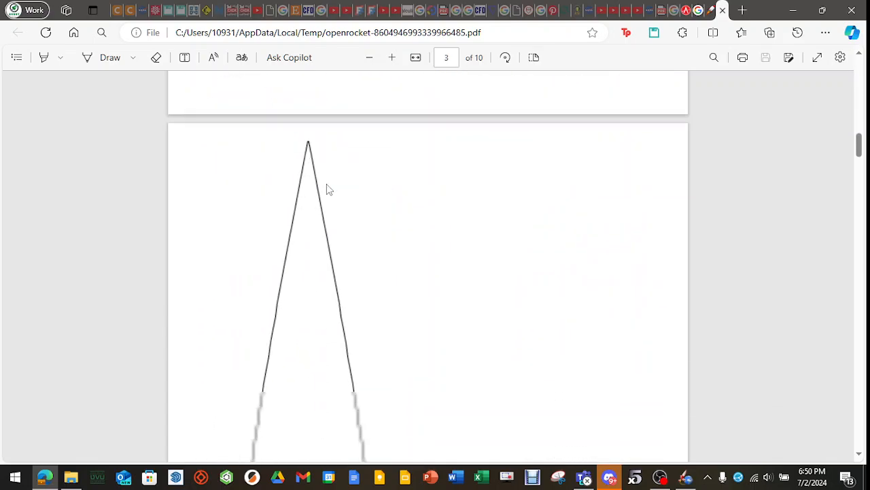
scroll(326, 188, down, 20)
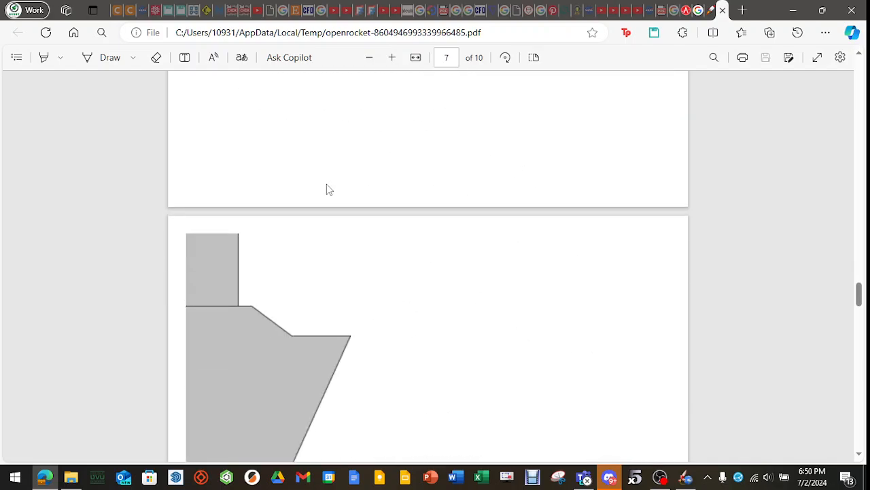
scroll(354, 211, up, 10)
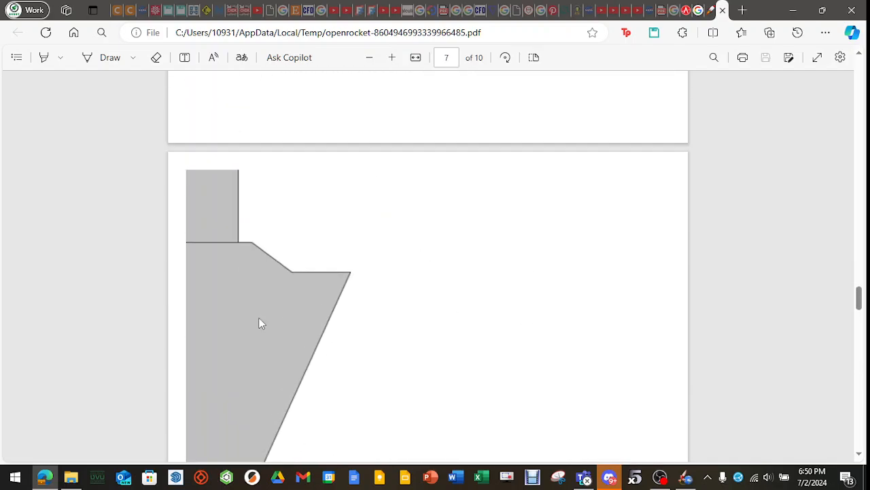
scroll(324, 306, down, 4)
scroll(322, 295, down, 20)
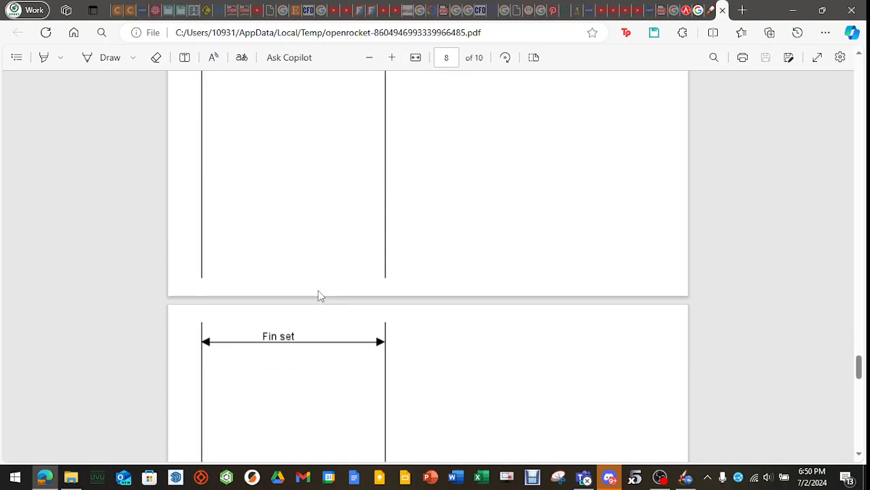
scroll(317, 291, down, 1)
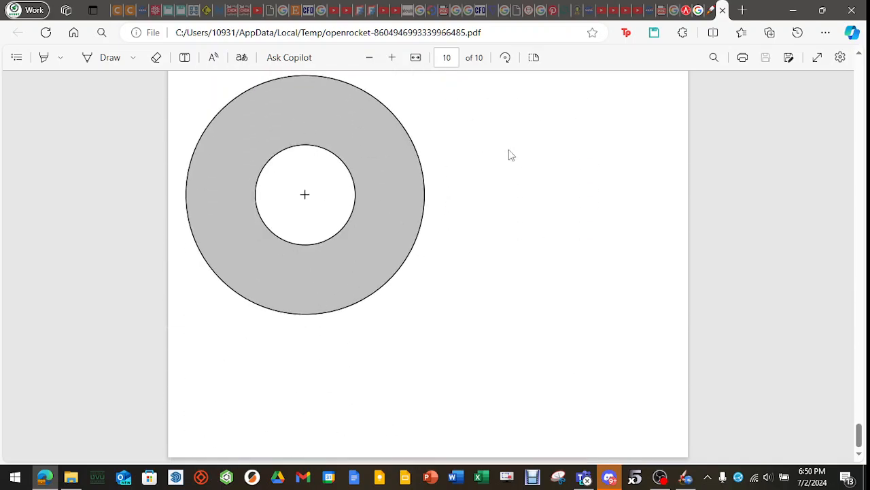
click(723, 11)
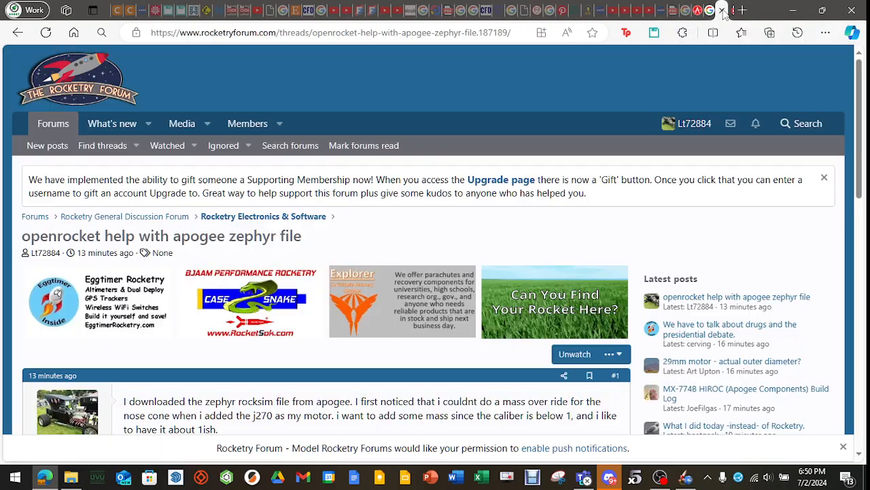
click(794, 11)
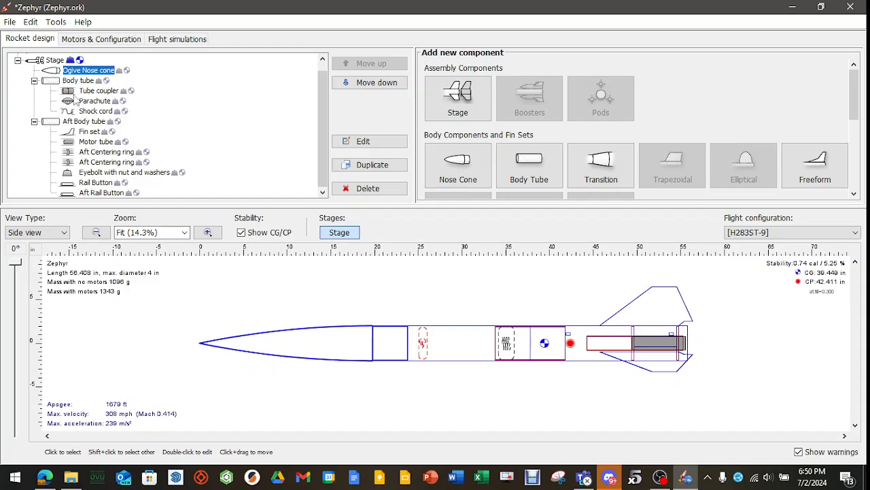
- Review the Design, Units and Simulation preferences, and close them without making changes
click(31, 22)
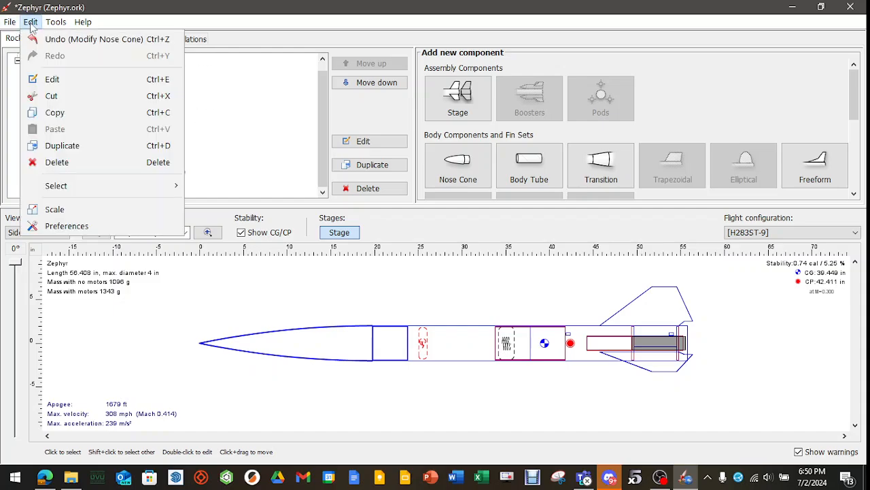
click(67, 226)
click(109, 83)
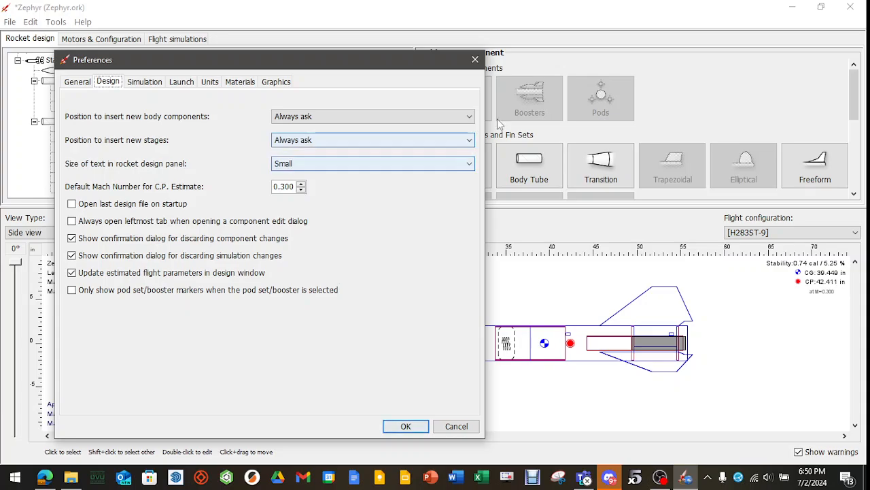
click(475, 59)
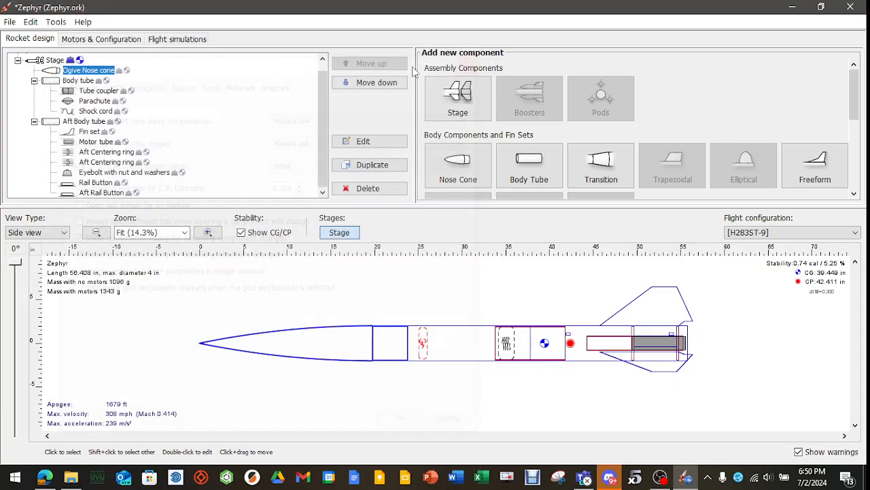
click(40, 23)
click(67, 226)
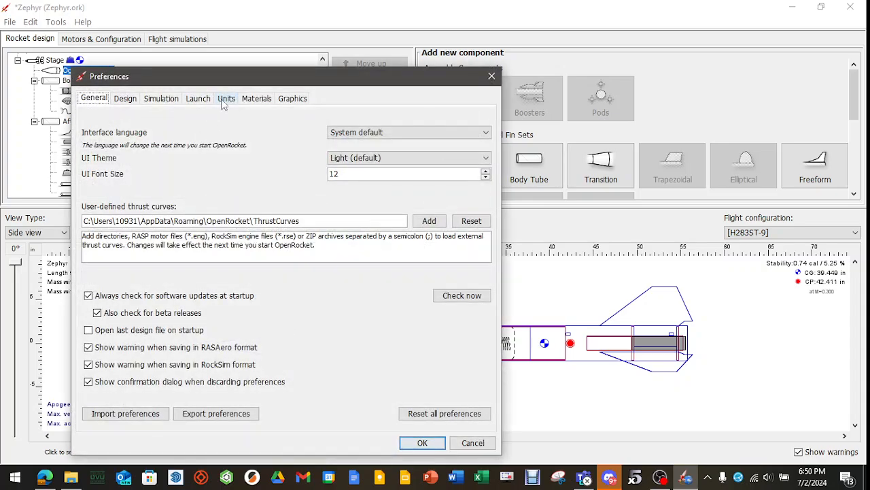
click(225, 99)
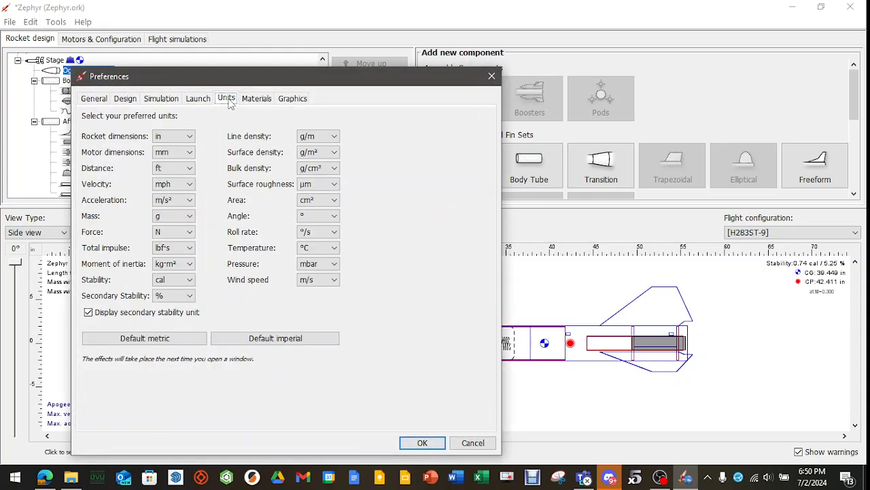
click(161, 99)
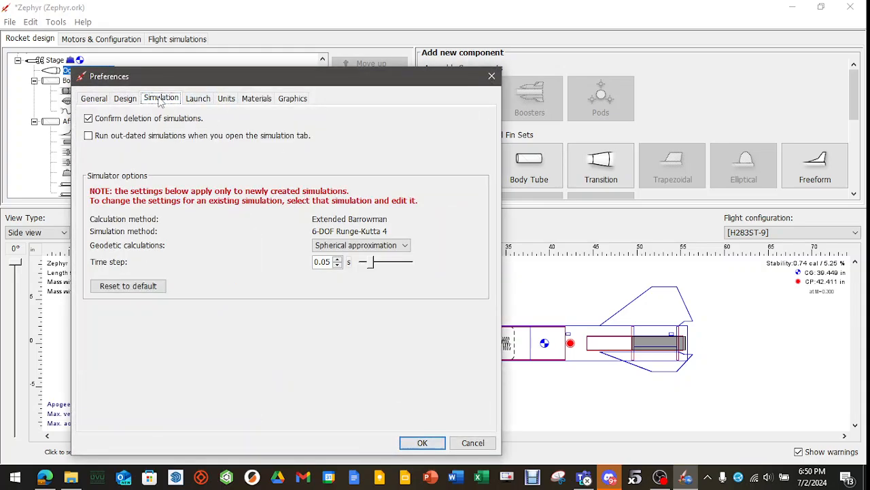
click(124, 100)
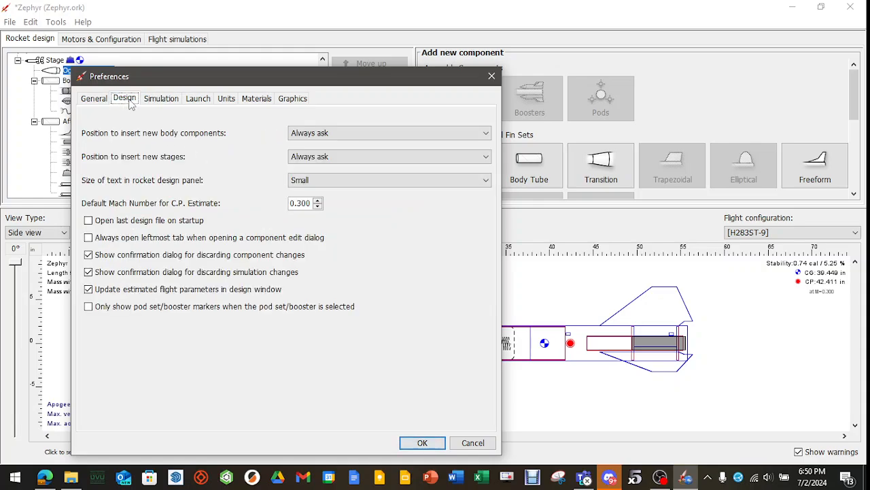
click(493, 76)
- Rerun Simulation 1 and plot it with the Vertical motion vs. time preset
click(175, 40)
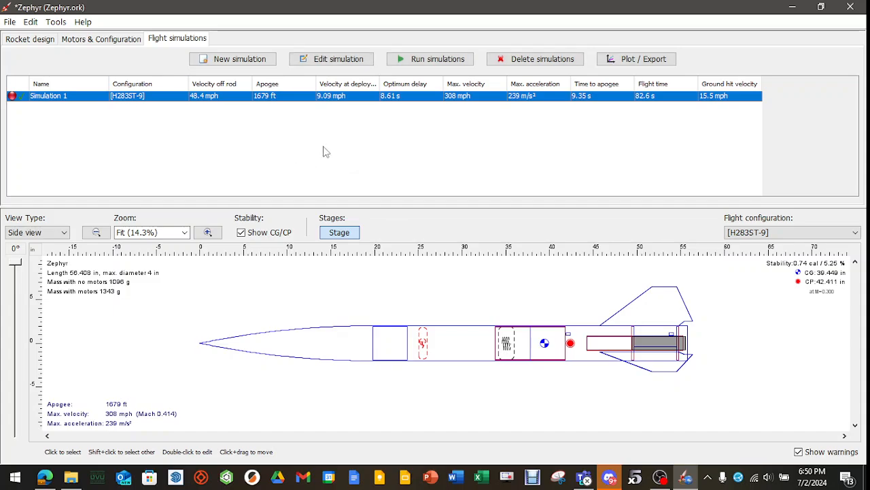
click(411, 59)
click(636, 60)
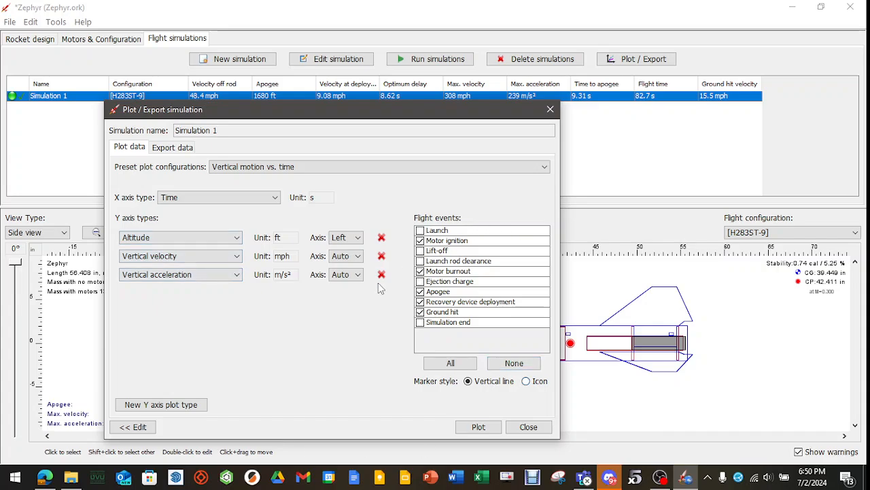
click(479, 426)
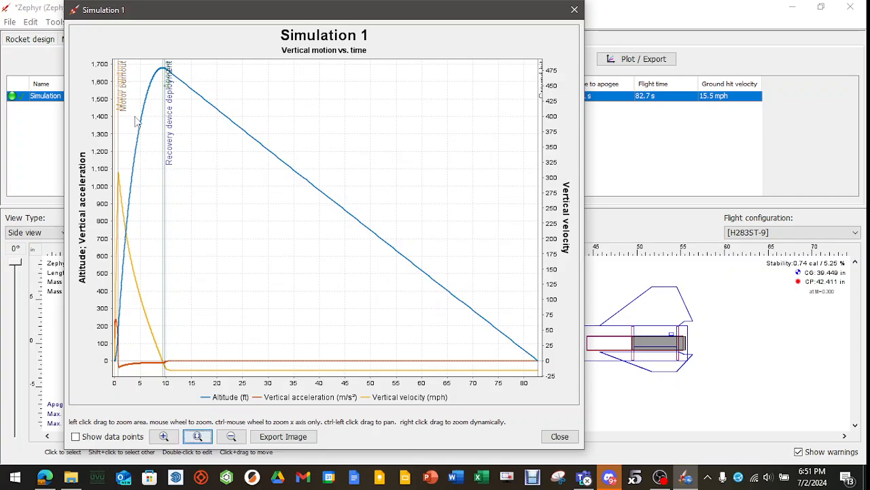
- Zoom in on the ascent and apogee portion of the plot, restore the full range, and close the plot
drag(115, 64, 206, 160)
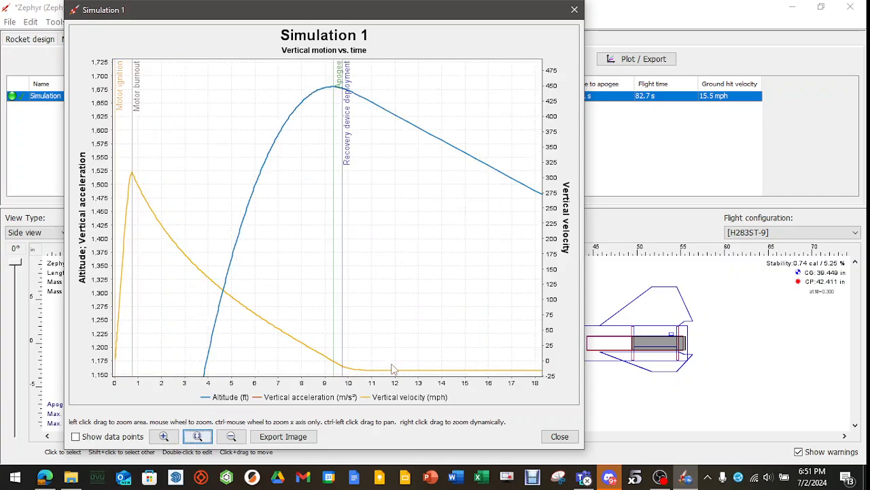
click(198, 436)
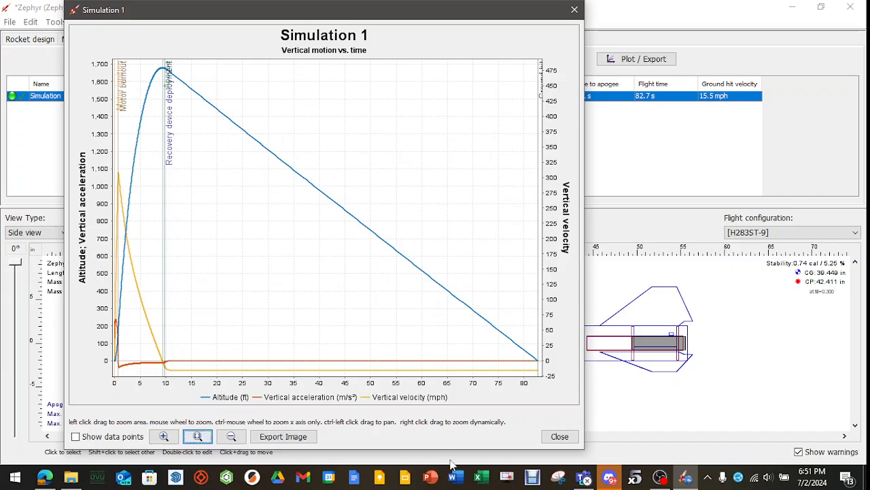
click(559, 436)
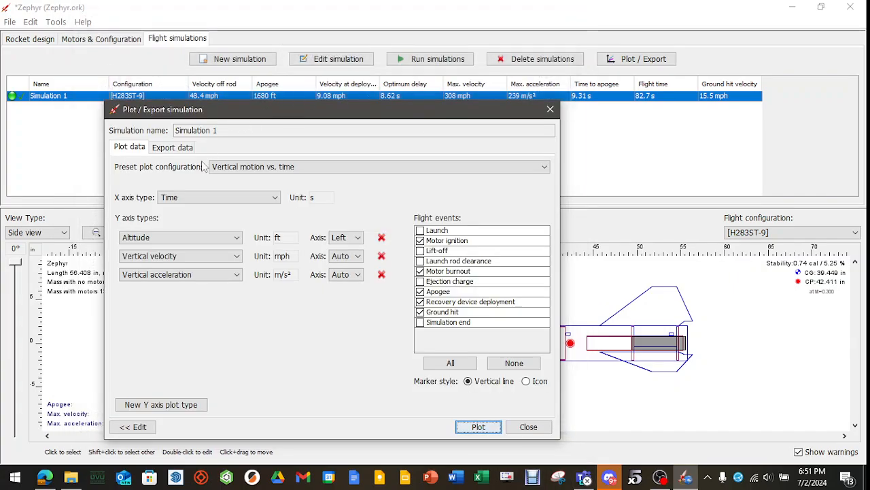
- Look over the exportable simulation variables and the available Y axis plot types, keeping Altitude selected
click(172, 147)
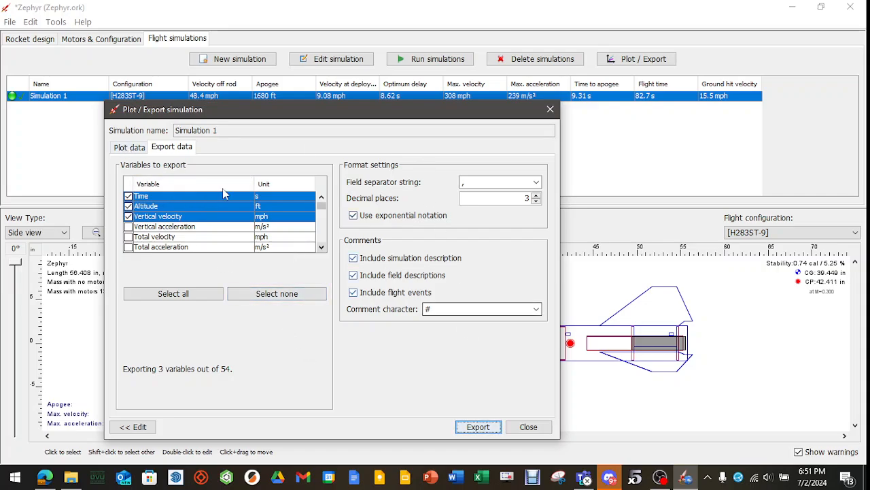
click(129, 146)
click(238, 238)
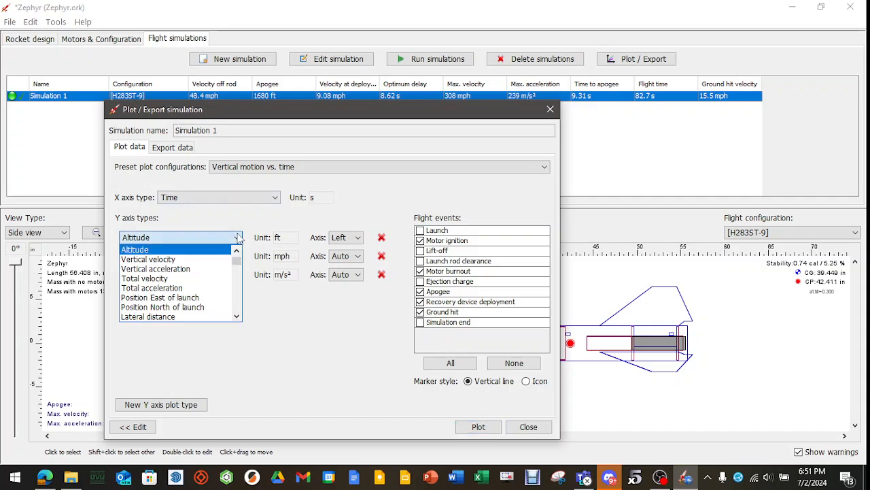
scroll(174, 288, down, 5)
scroll(174, 287, down, 3)
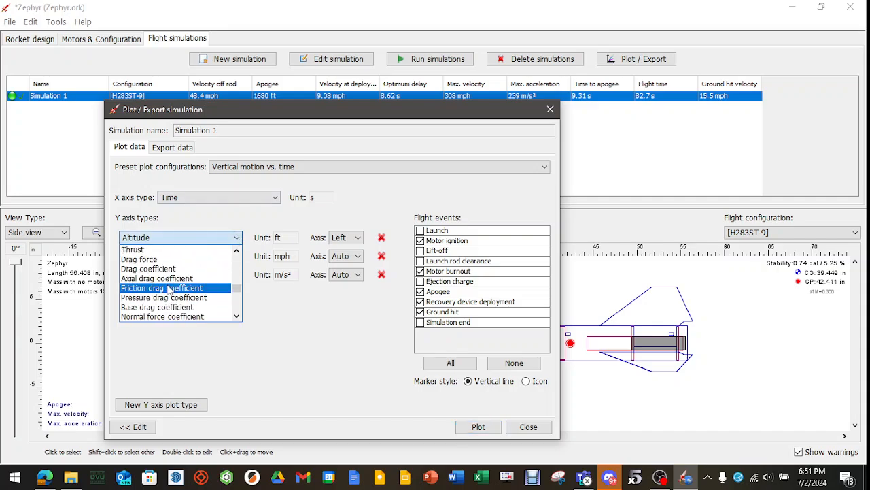
click(266, 348)
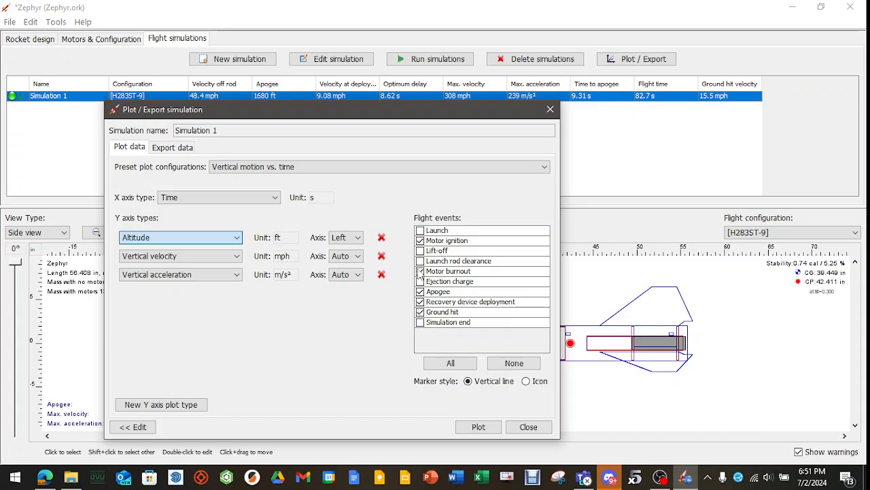
- Plot Simulation 1 with the Drag coefficients vs. Mach number preset, examine the drag curves, and close the plot
click(348, 167)
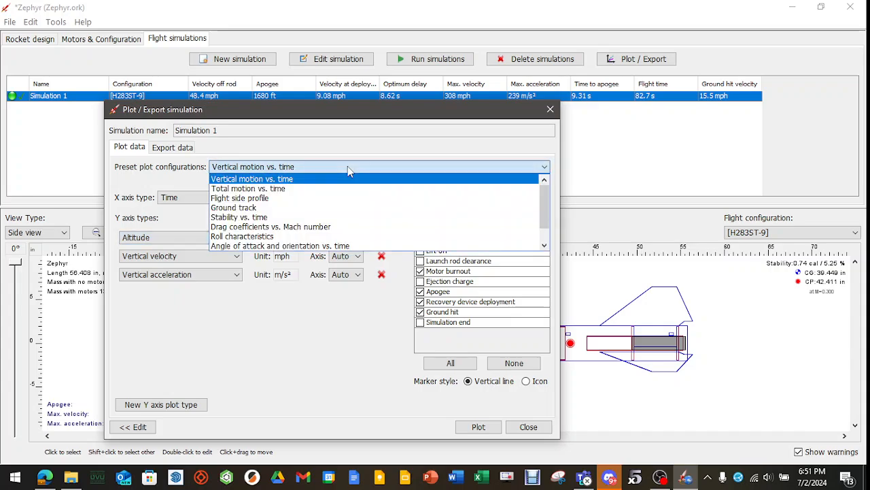
click(314, 227)
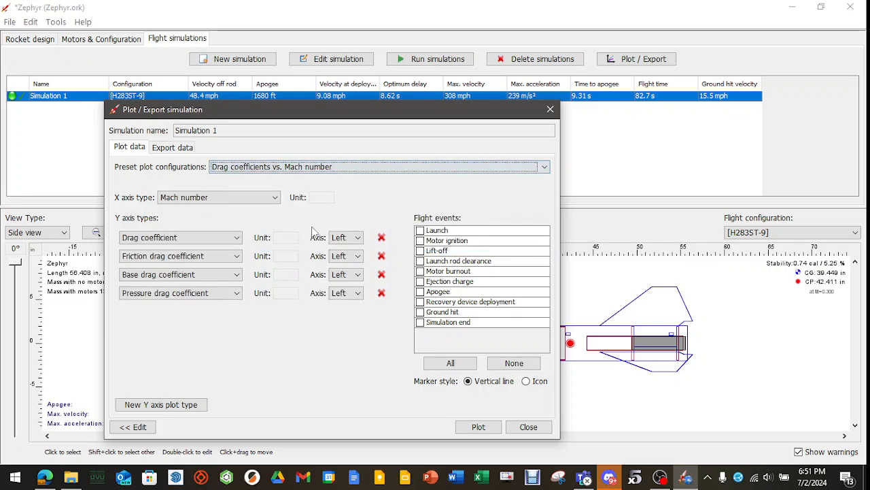
click(484, 427)
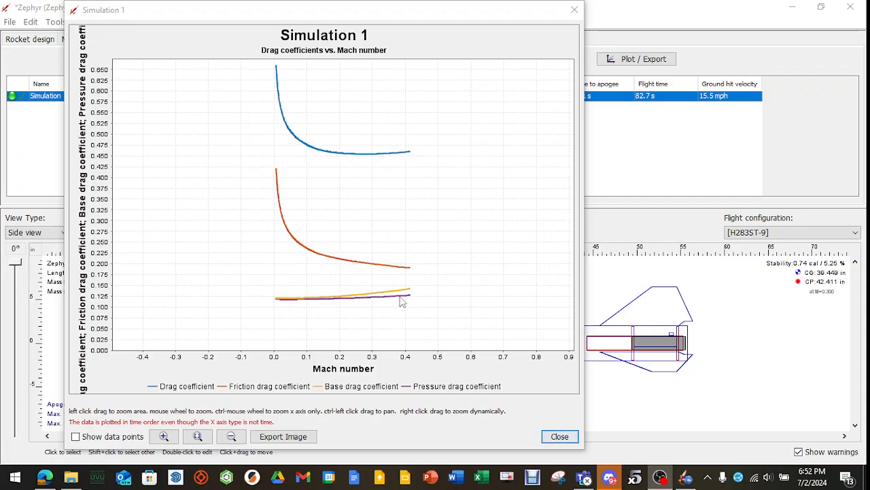
click(575, 10)
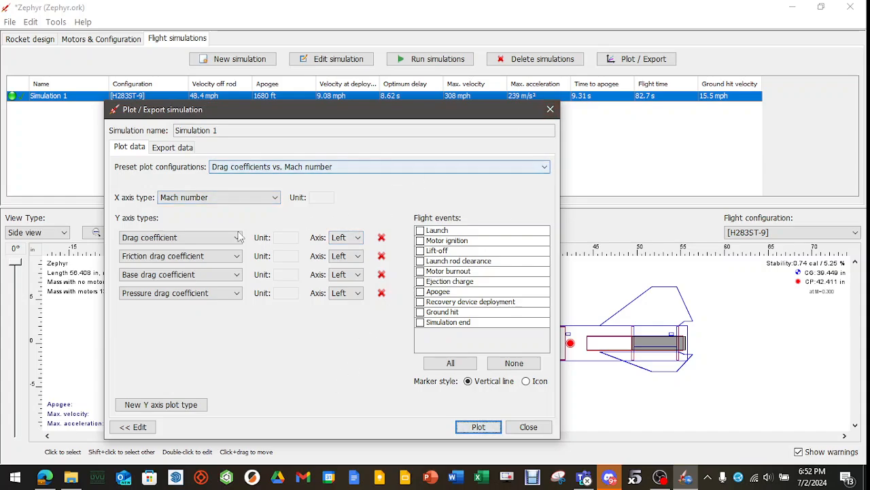
click(479, 426)
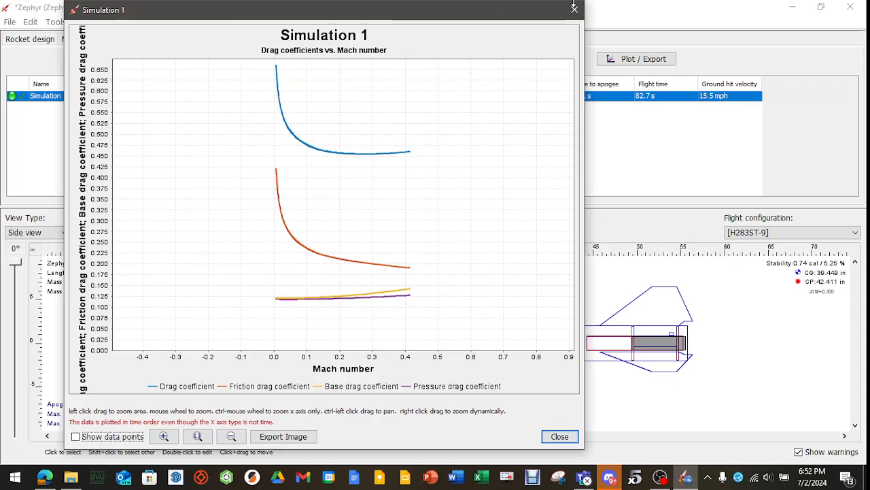
click(574, 8)
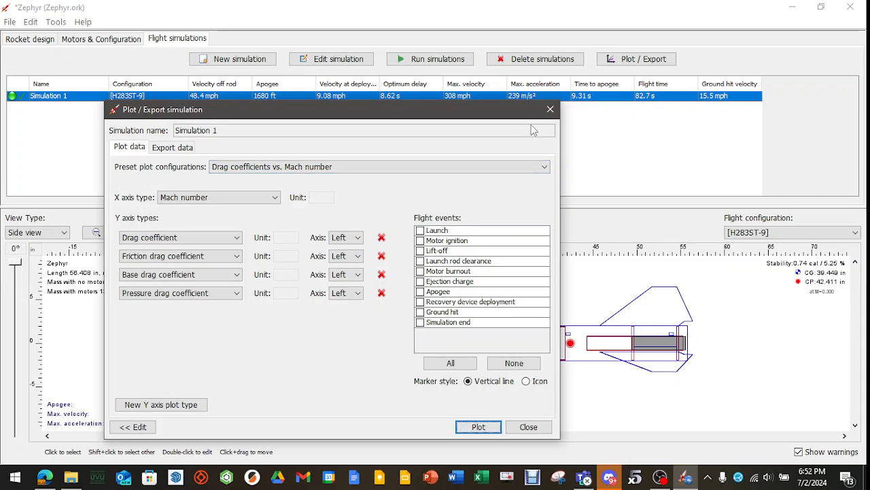
- Close the simulation plotting dialog, check the motor configuration, and return to the rocket design view
click(550, 109)
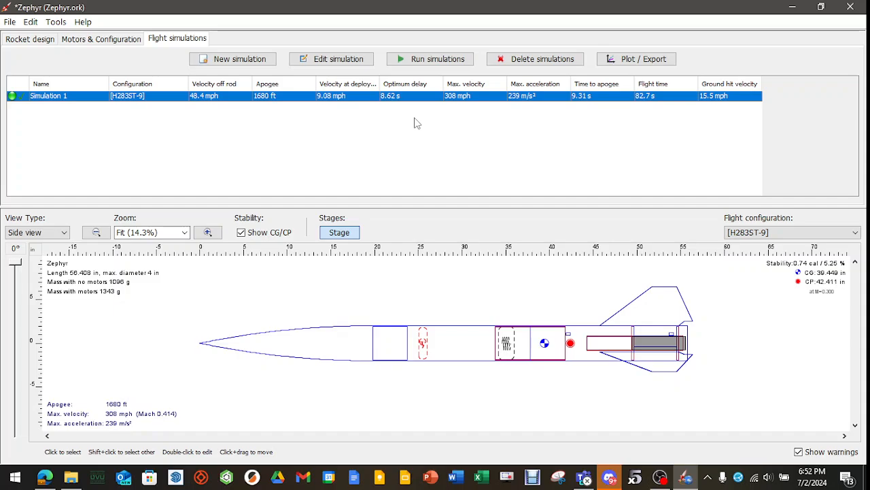
click(114, 41)
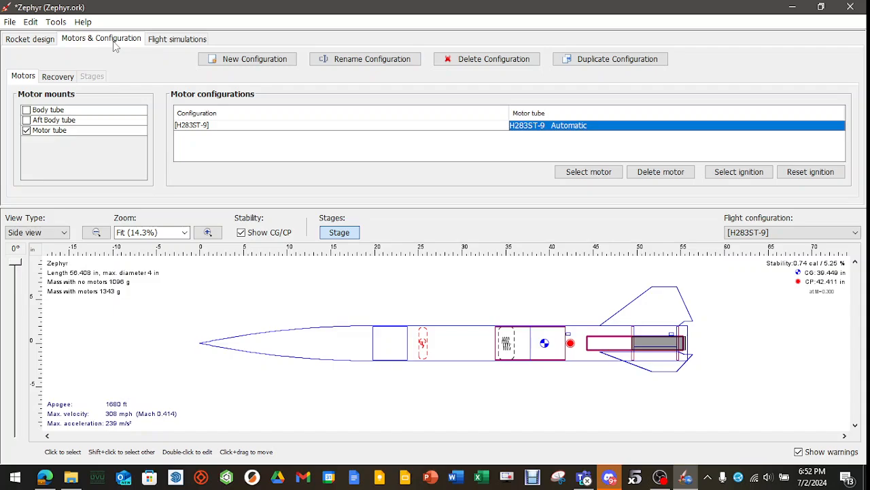
click(31, 39)
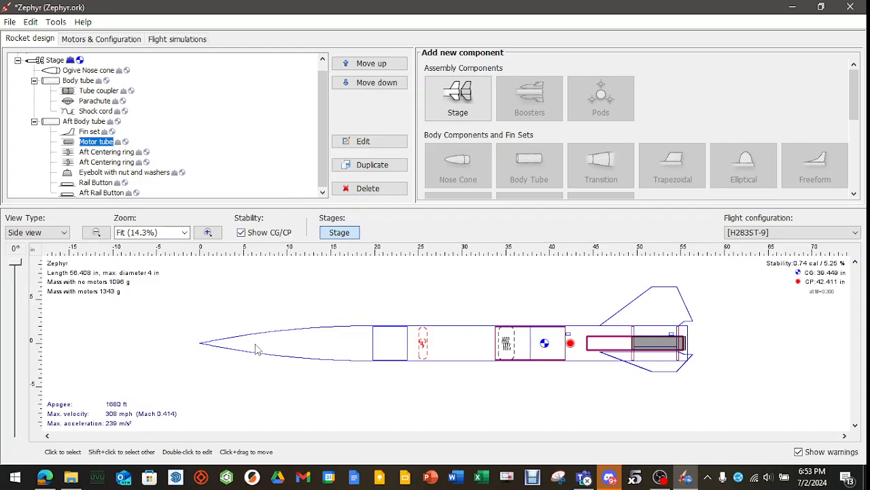